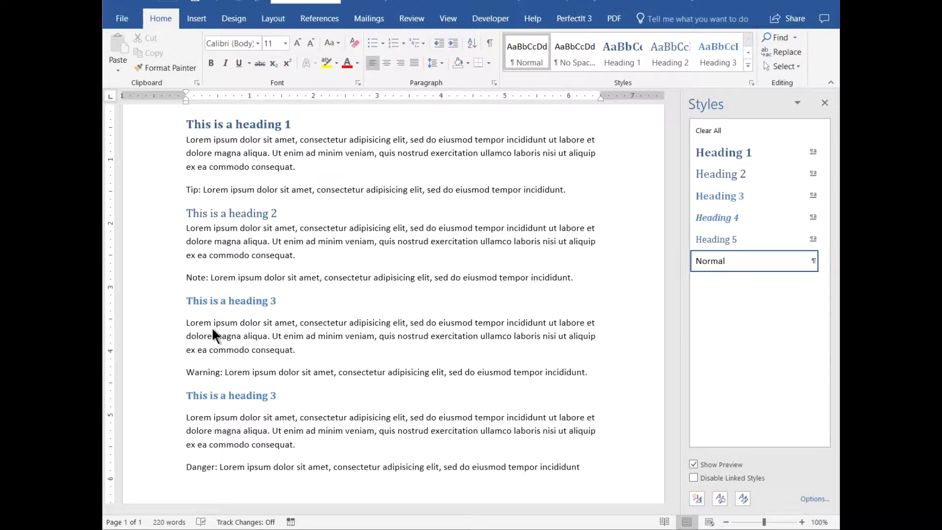
Start a new style from the Tip paragraph and name it Tip
{"action": "left_click", "coordinate": [205, 191]}
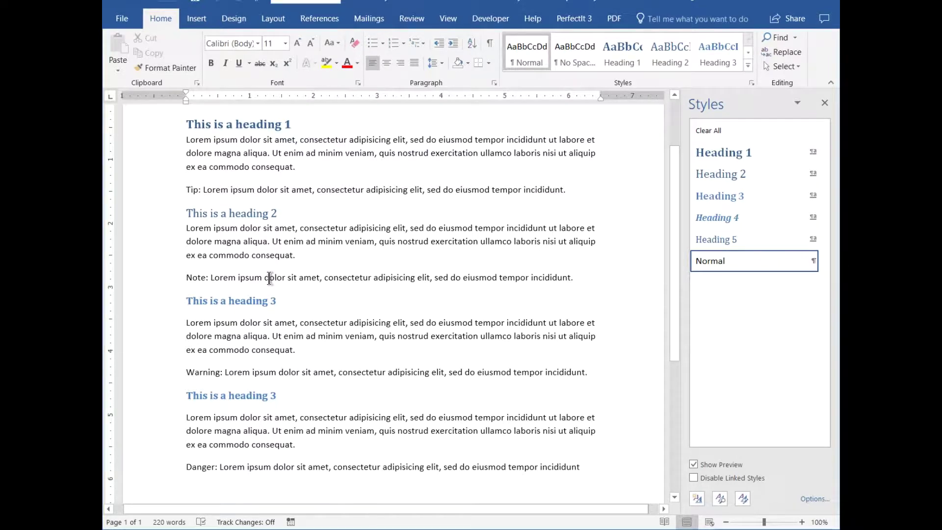
{"action": "left_click", "coordinate": [275, 379]}
{"action": "left_click", "coordinate": [697, 498]}
{"action": "left_click_drag", "start_coordinate": [711, 22], "coordinate": [549, 49]}
{"action": "type", "text": "T"}
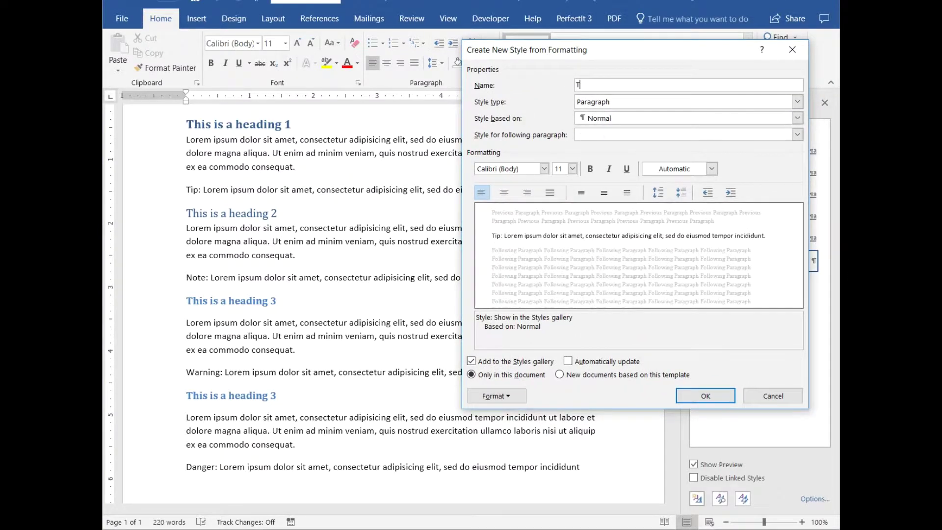
{"action": "type", "text": "ip"}
{"action": "key", "text": "Tab"}
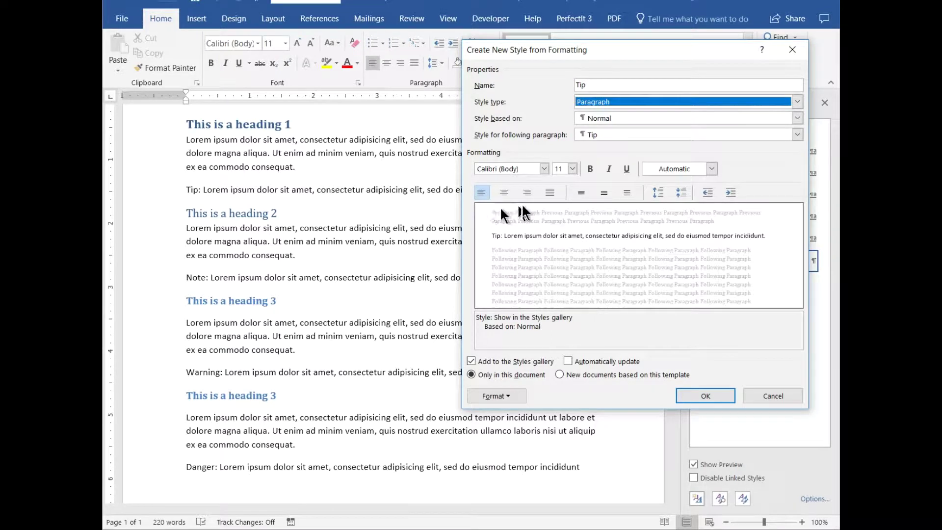
Give the Tip style green text, a 0.5 inch indent and a box border
{"action": "left_click", "coordinate": [712, 168]}
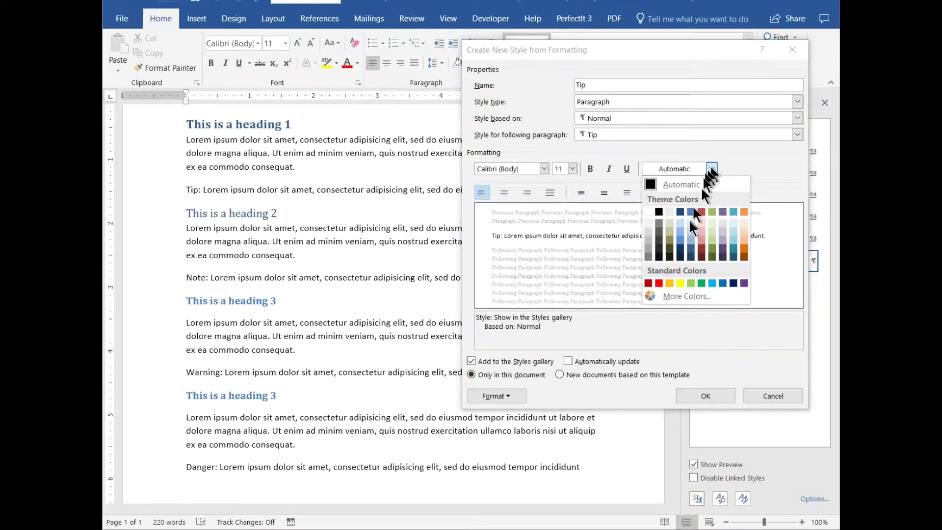
{"action": "key", "text": "Escape"}
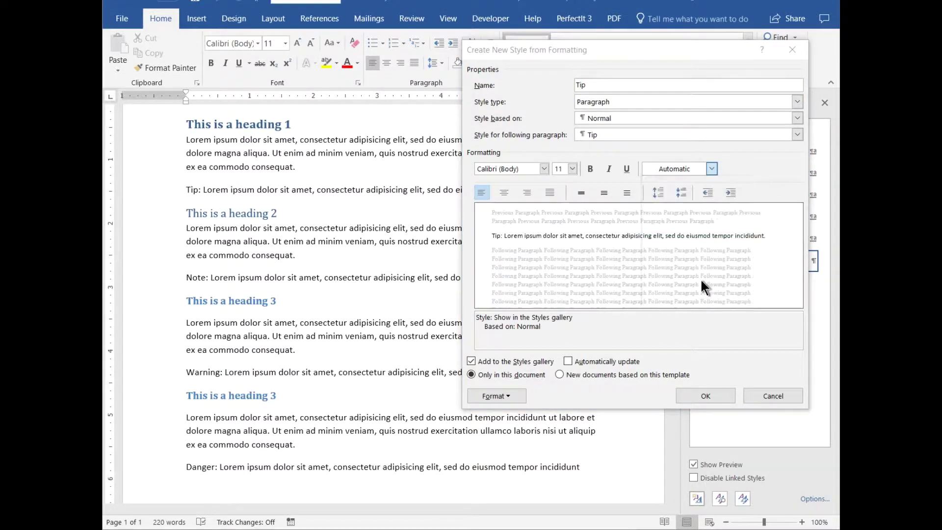
{"action": "left_click", "coordinate": [728, 196]}
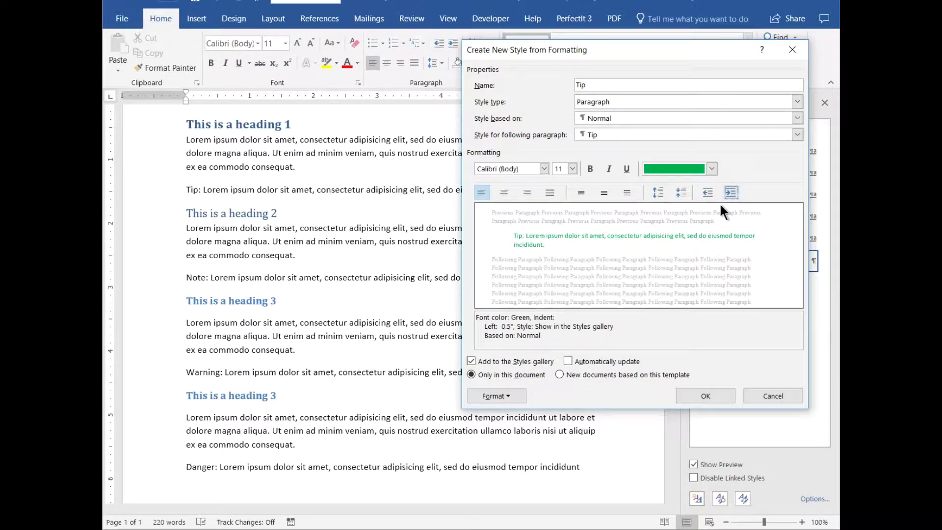
{"action": "left_click", "coordinate": [501, 397]}
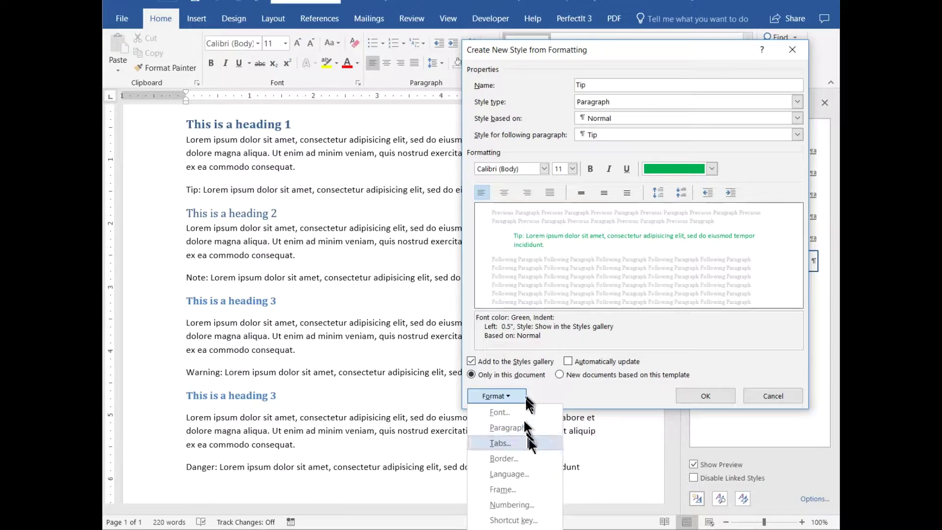
{"action": "left_click", "coordinate": [504, 458]}
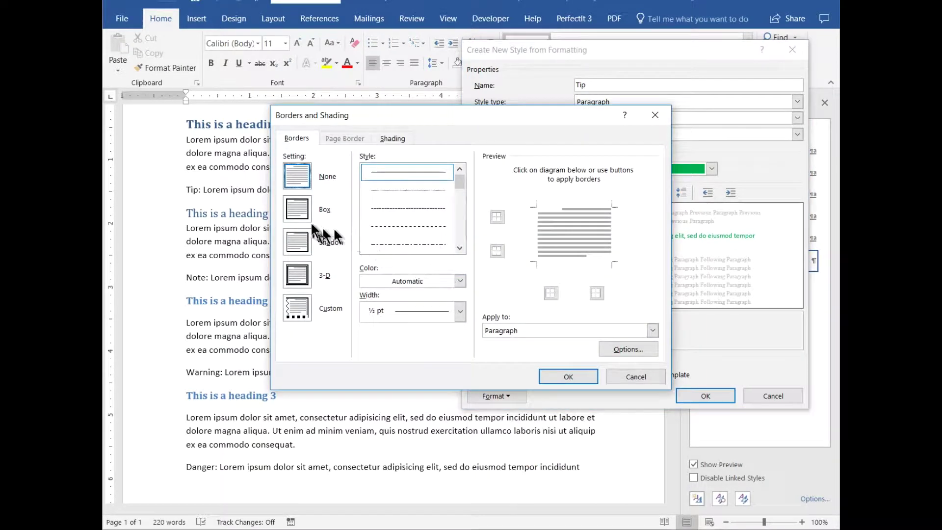
{"action": "left_click", "coordinate": [305, 210]}
{"action": "left_click", "coordinate": [584, 376]}
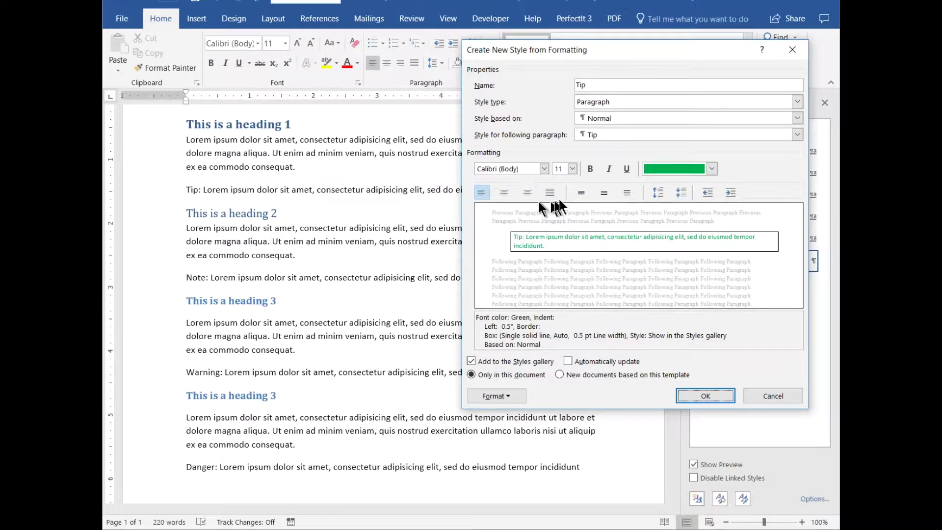
Set the Tip style to 12 pt and create it
{"action": "left_click", "coordinate": [572, 169]}
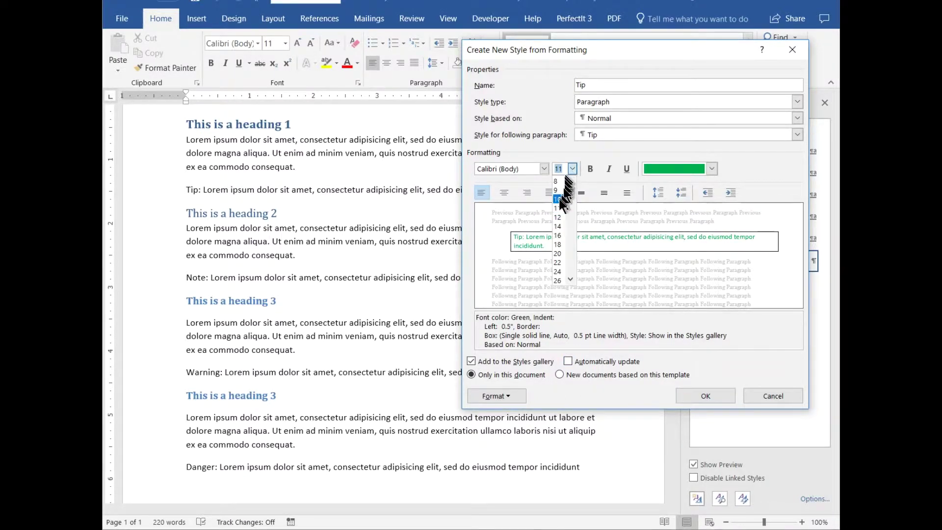
{"action": "left_click", "coordinate": [556, 214]}
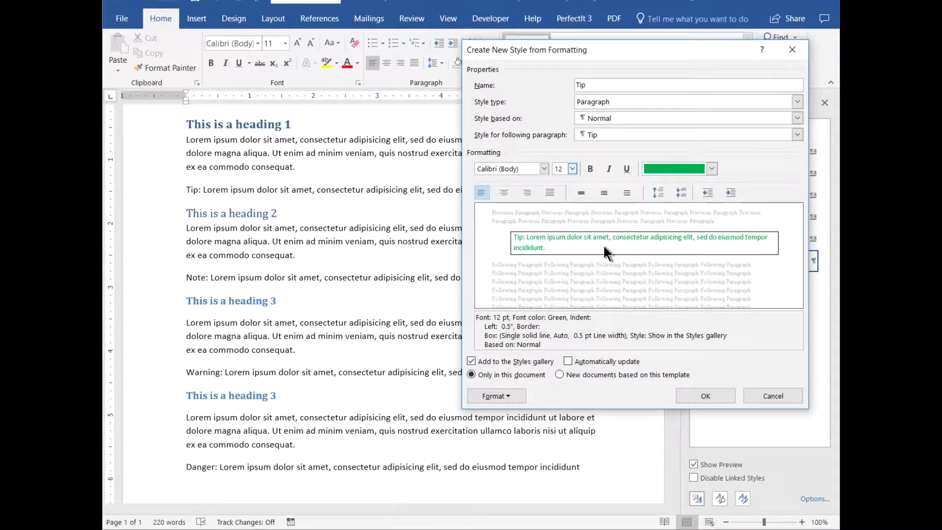
{"action": "left_click", "coordinate": [717, 397]}
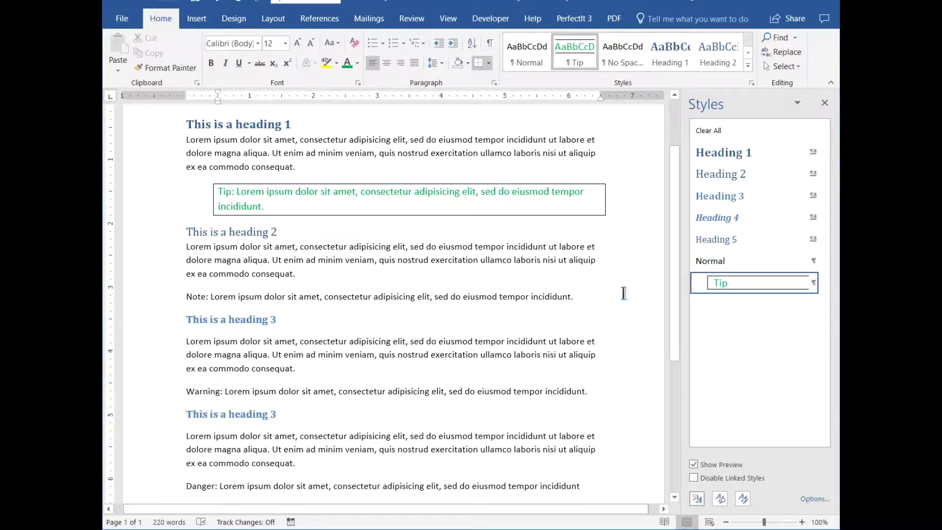
{"action": "left_click", "coordinate": [497, 297]}
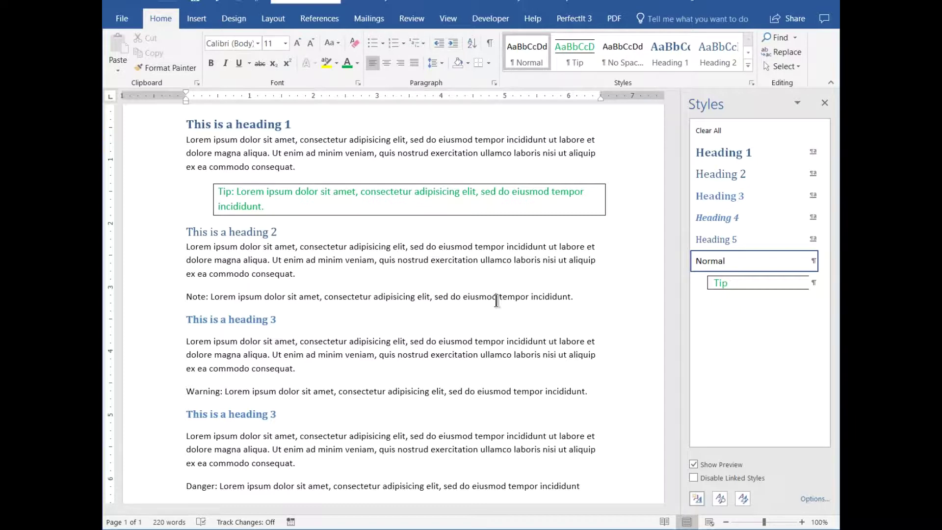
{"action": "left_click", "coordinate": [698, 499]}
Name the new style Note and base it on Tip
{"action": "type", "text": "Note"}
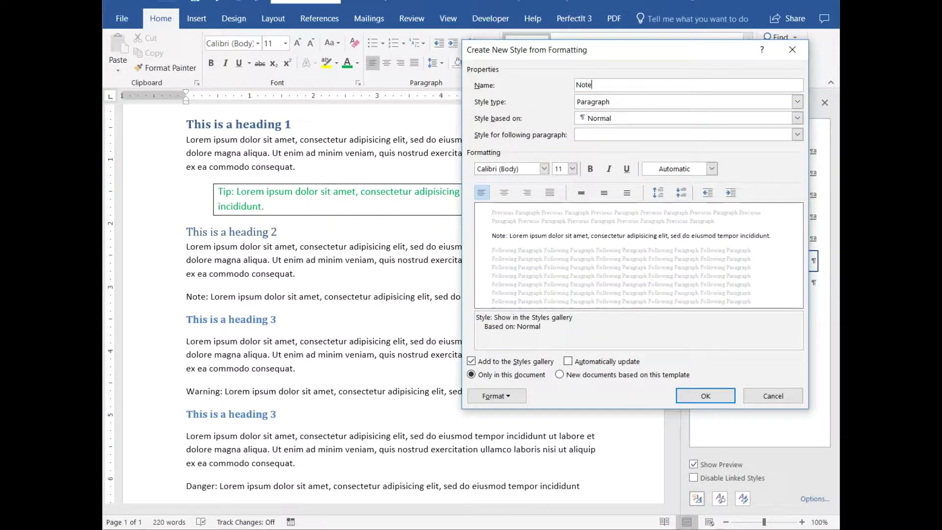
{"action": "key", "text": "Tab"}
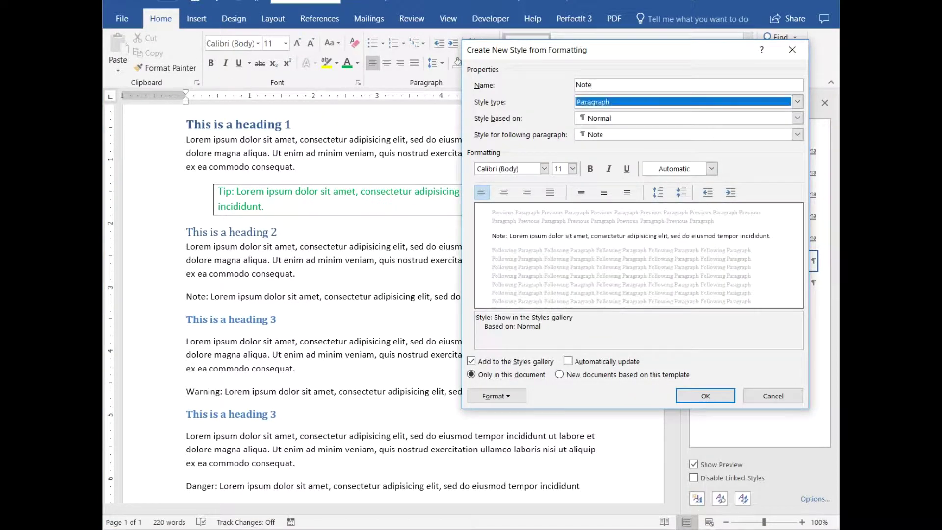
{"action": "key", "text": "Tab"}
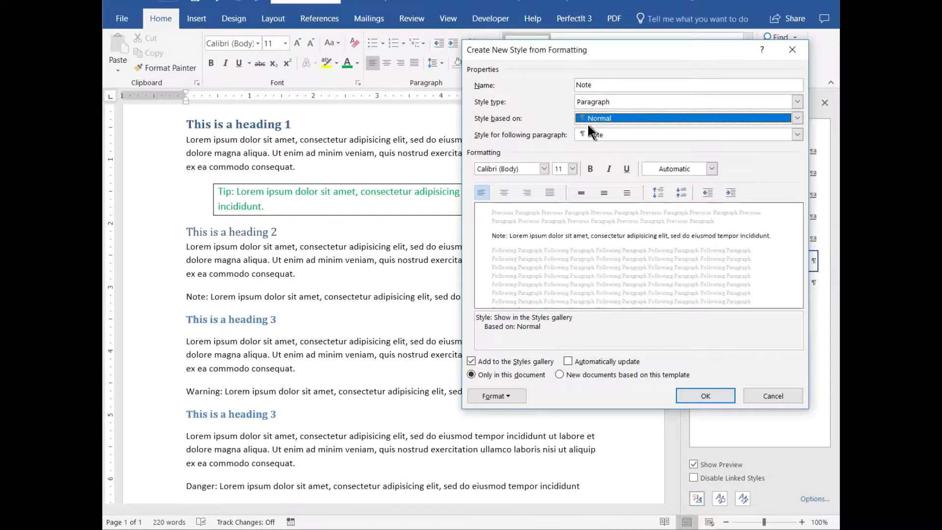
{"action": "left_click", "coordinate": [797, 117]}
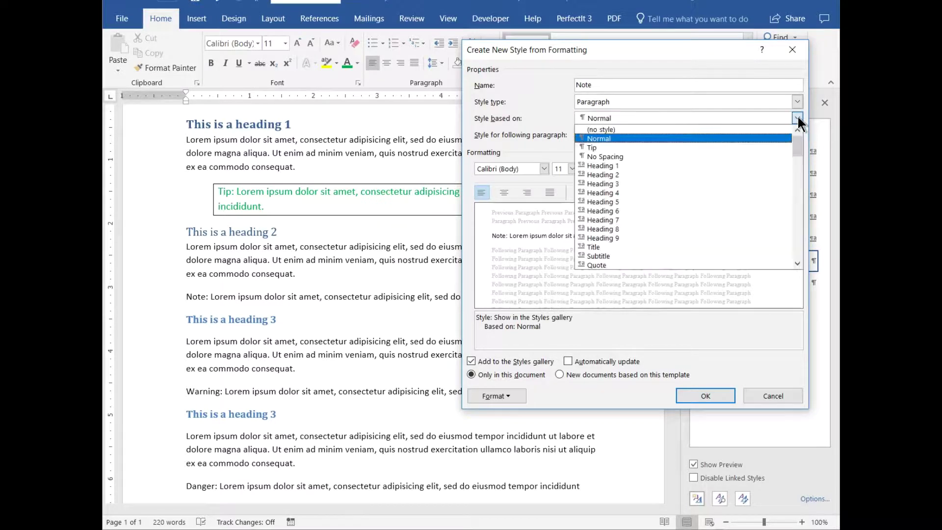
{"action": "left_click", "coordinate": [773, 147]}
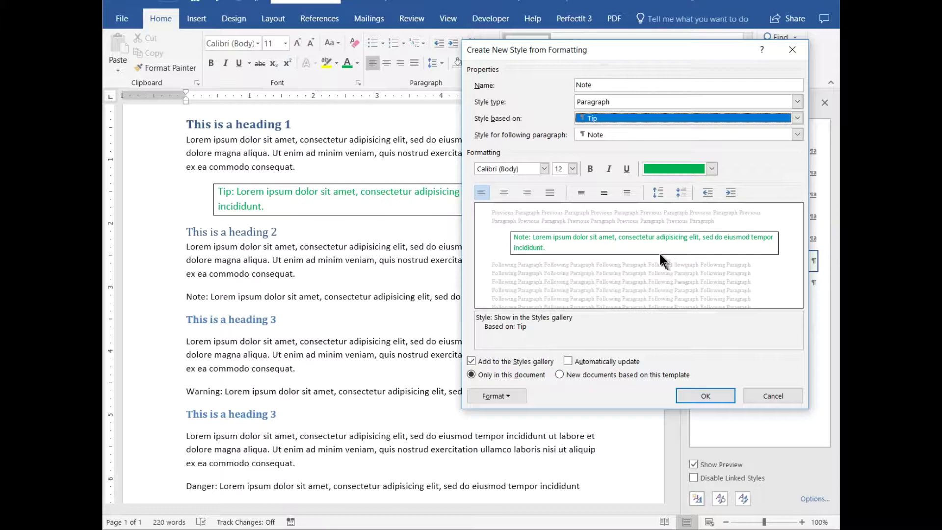
Give Note blue (Text 2) text and create the style
{"action": "left_click", "coordinate": [711, 169]}
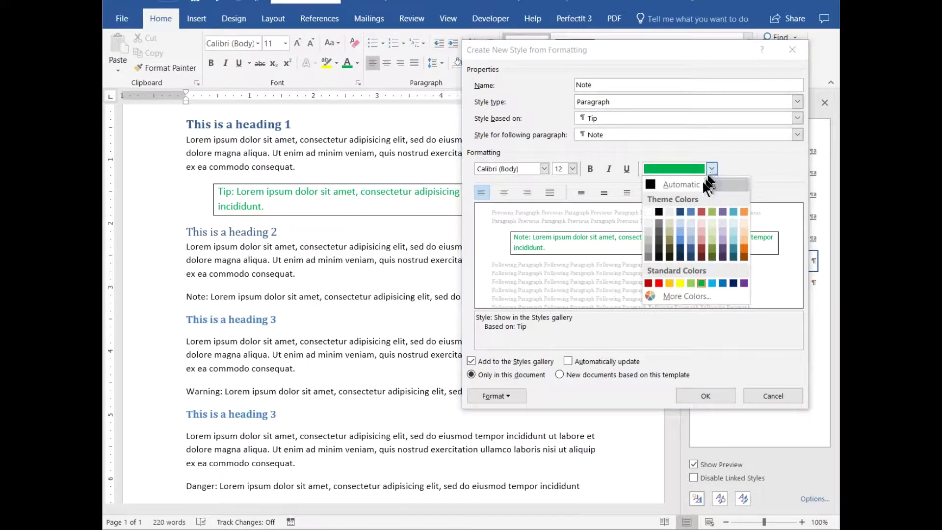
{"action": "left_click", "coordinate": [680, 211]}
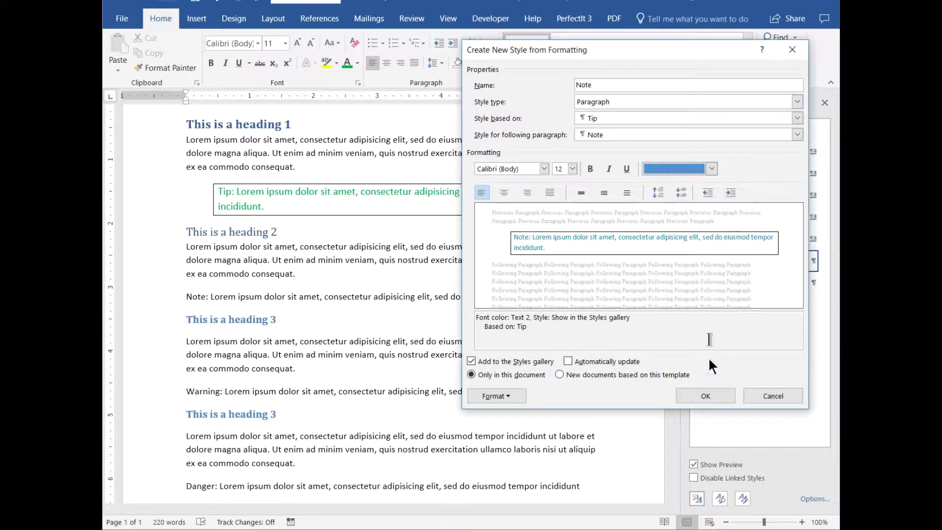
{"action": "left_click", "coordinate": [697, 395]}
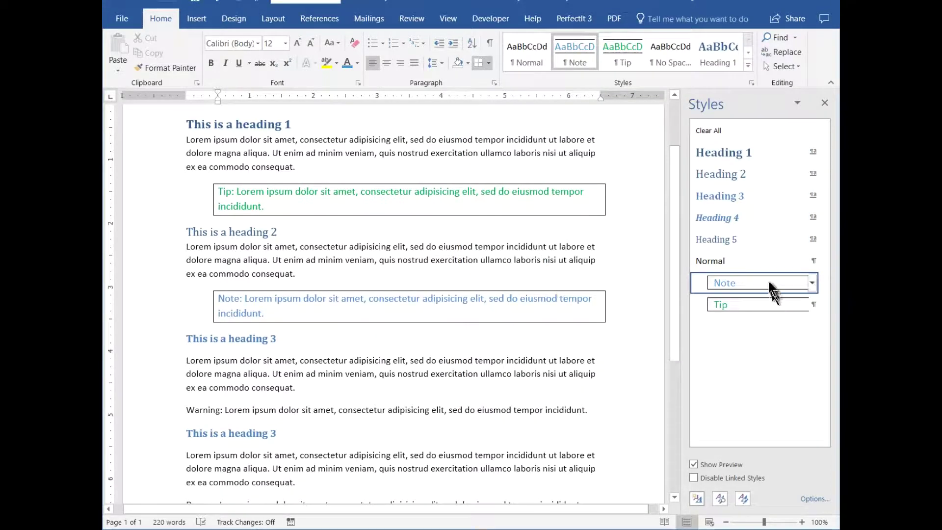
{"action": "mouse_move", "coordinate": [769, 287]}
{"action": "mouse_move", "coordinate": [764, 307]}
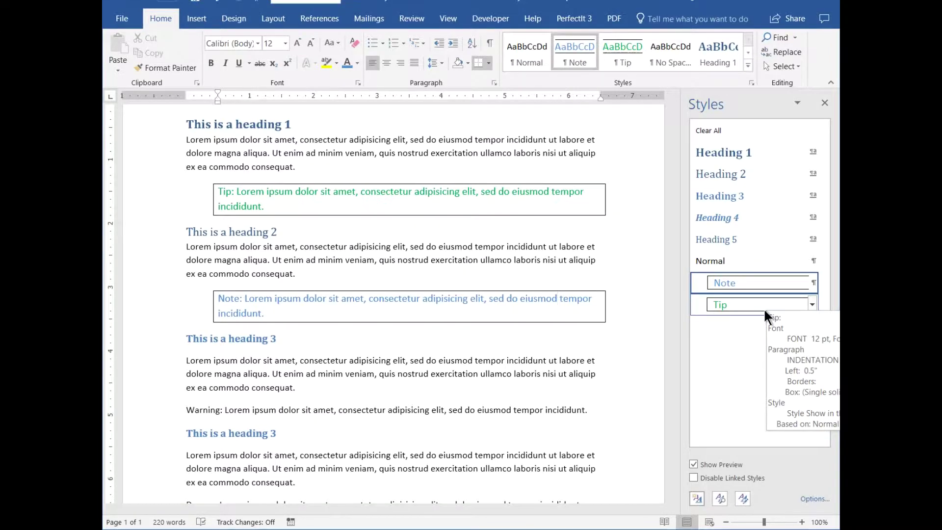
{"action": "left_click", "coordinate": [306, 409]}
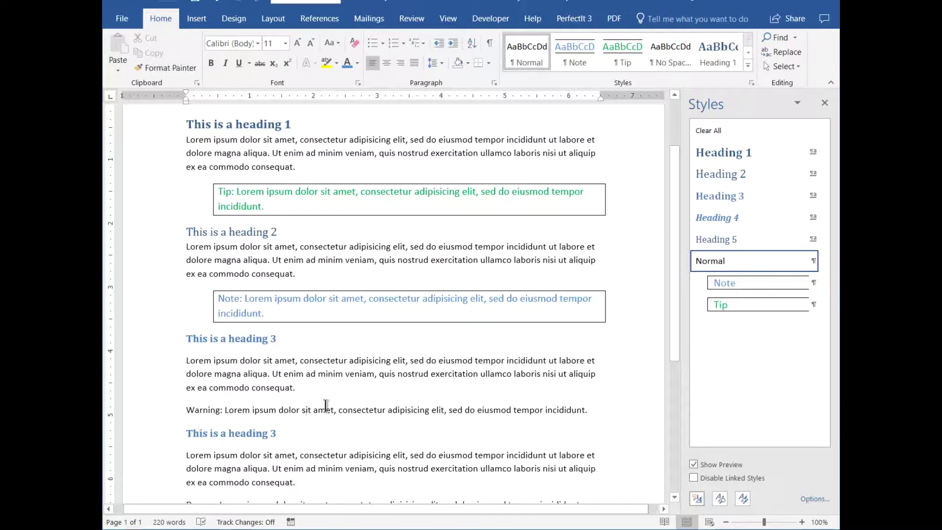
Start a new style named Warning based on Tip
{"action": "left_click", "coordinate": [698, 498]}
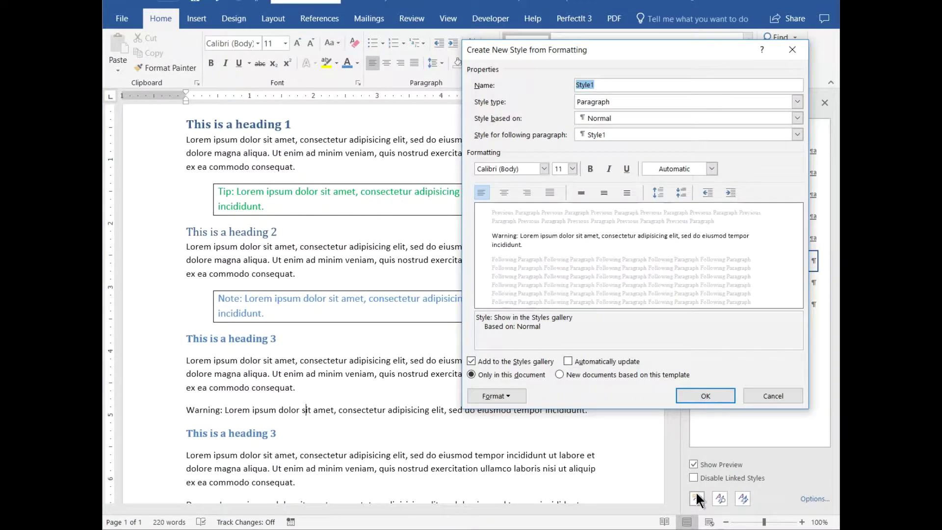
{"action": "type", "text": "Warning"}
{"action": "key", "text": "Tab"}
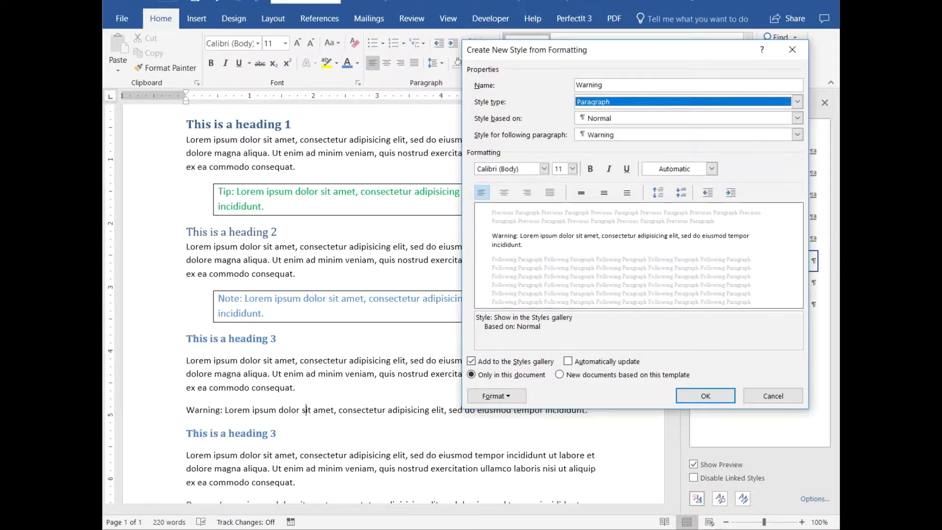
{"action": "key", "text": "Tab"}
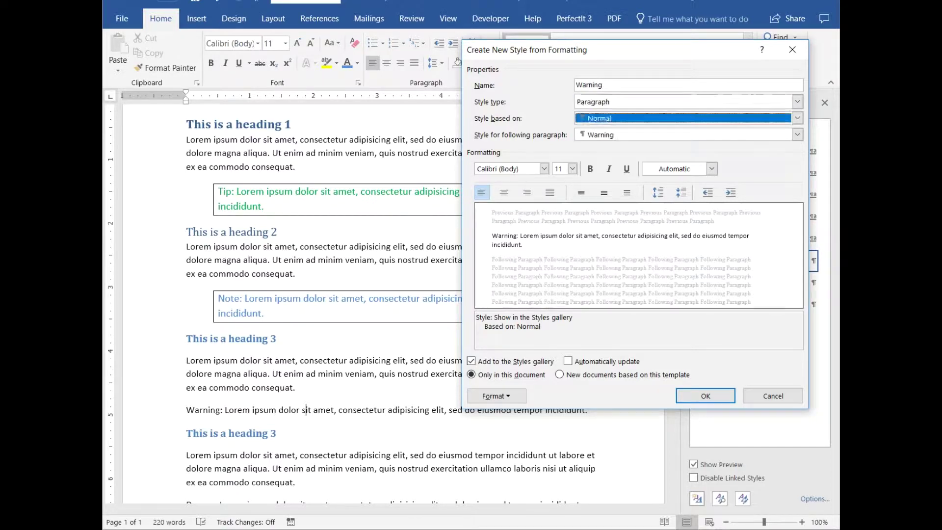
{"action": "left_click", "coordinate": [798, 118]}
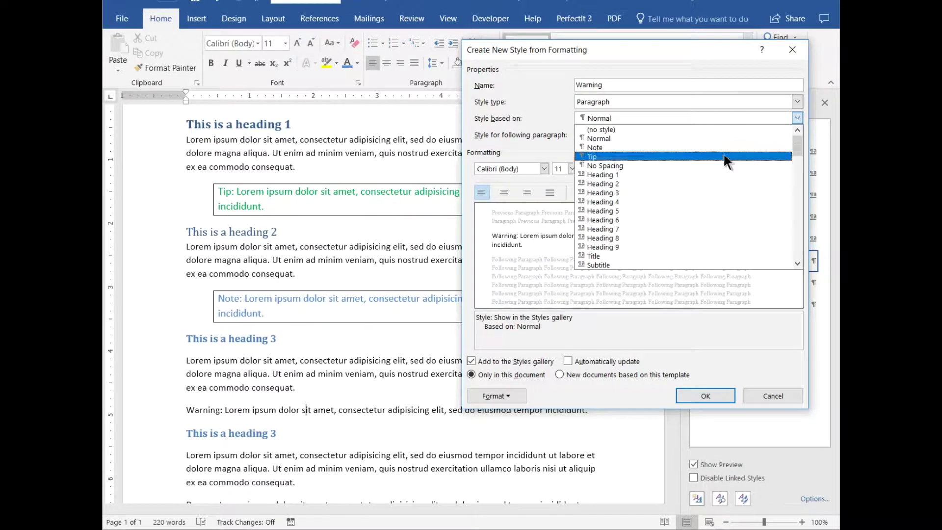
{"action": "left_click", "coordinate": [724, 152]}
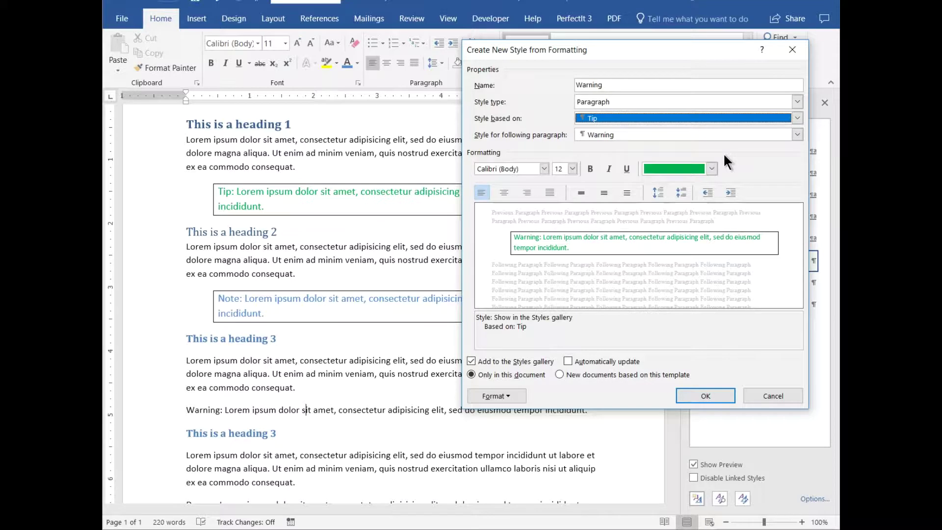
Make the Warning text red and create the style
{"action": "left_click", "coordinate": [712, 169]}
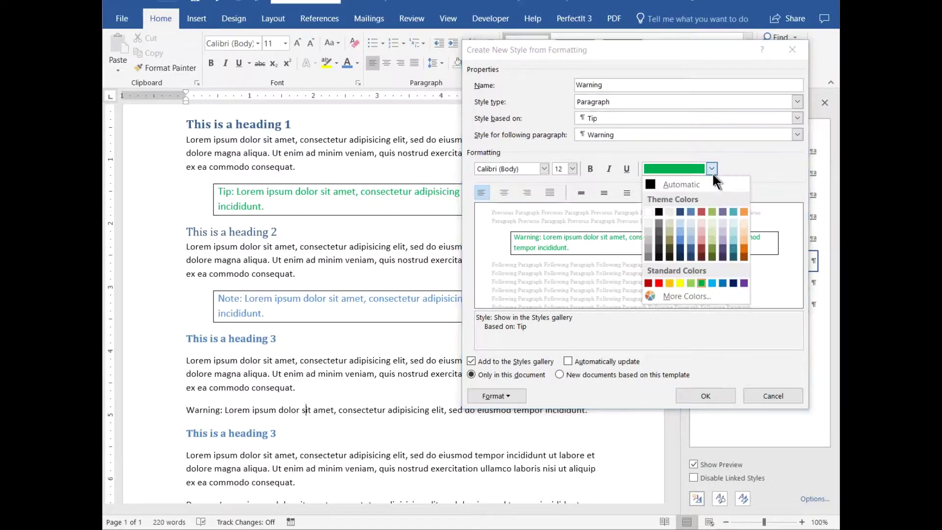
{"action": "left_click", "coordinate": [658, 283]}
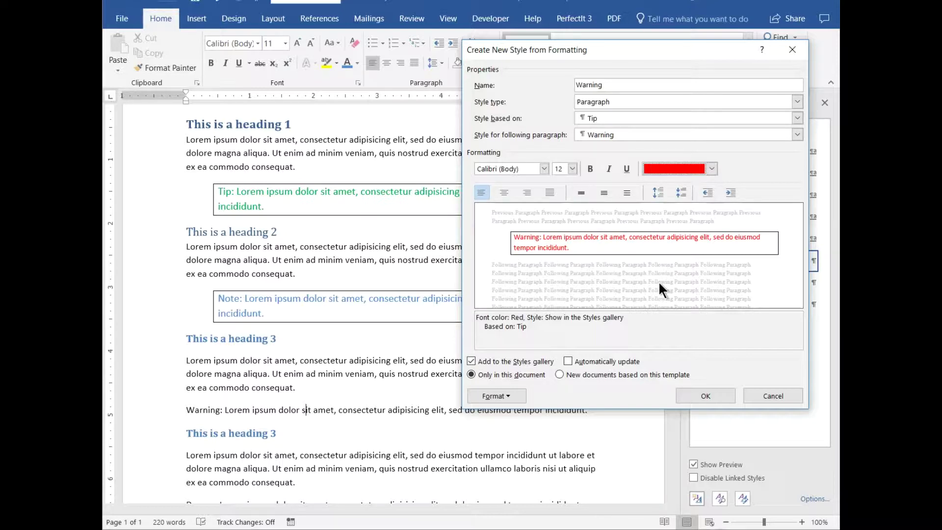
{"action": "left_click", "coordinate": [713, 400]}
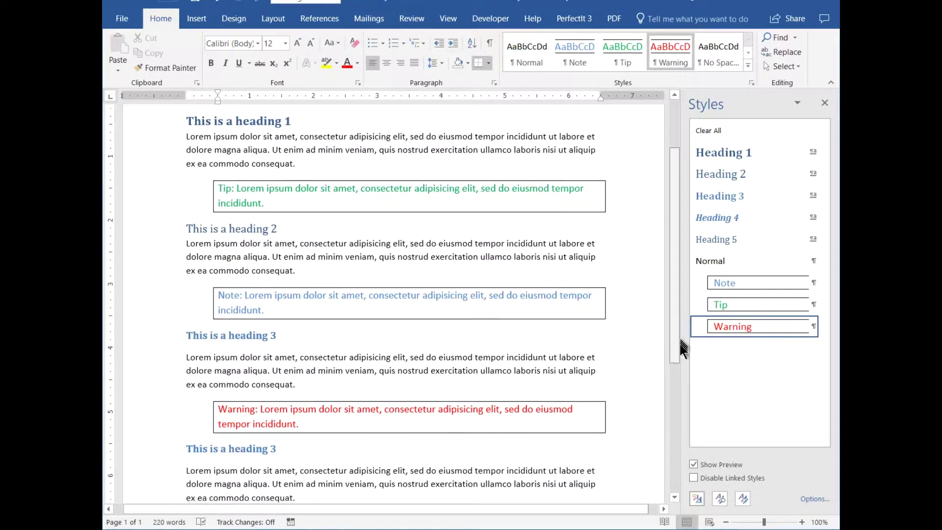
{"action": "left_click_drag", "start_coordinate": [677, 347], "coordinate": [667, 417]}
Start a new 12 pt style named Danger from the Danger paragraph
{"action": "left_click", "coordinate": [443, 386]}
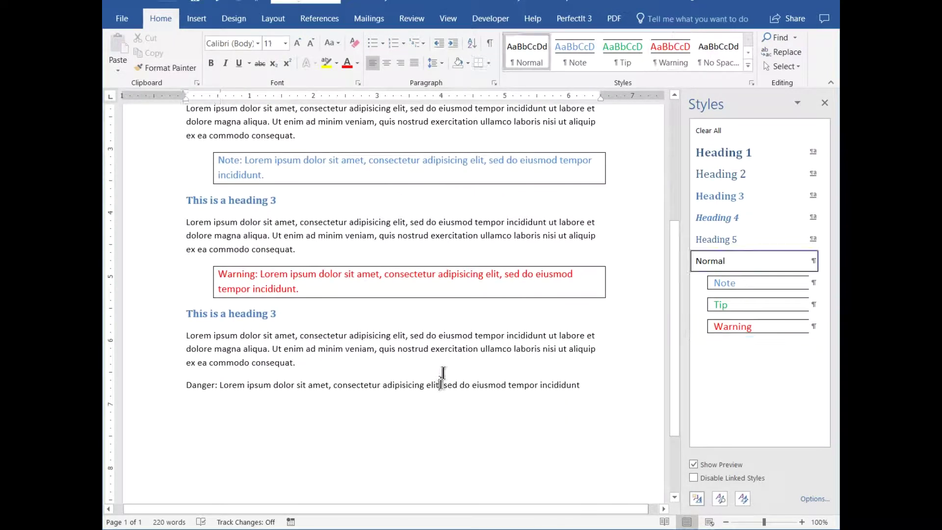
{"action": "left_click", "coordinate": [698, 501]}
{"action": "type", "text": "Danger"}
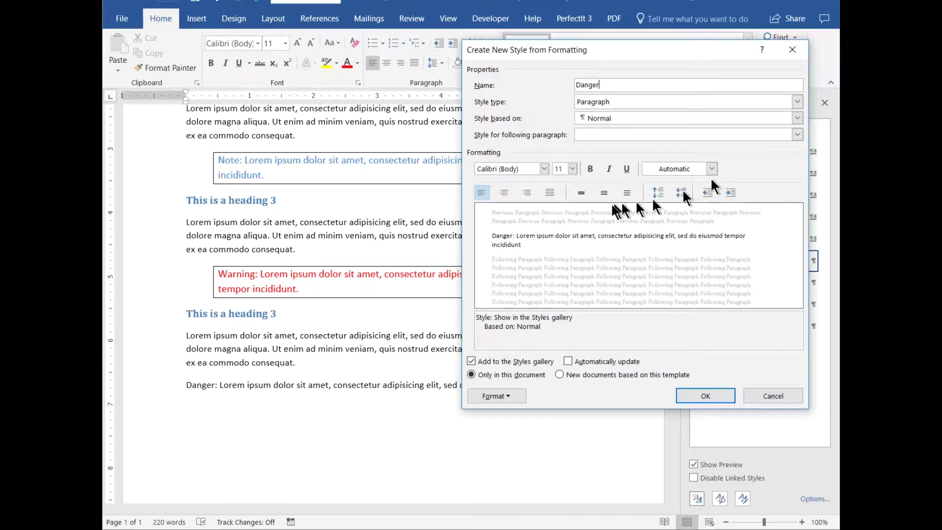
{"action": "left_click", "coordinate": [572, 169]}
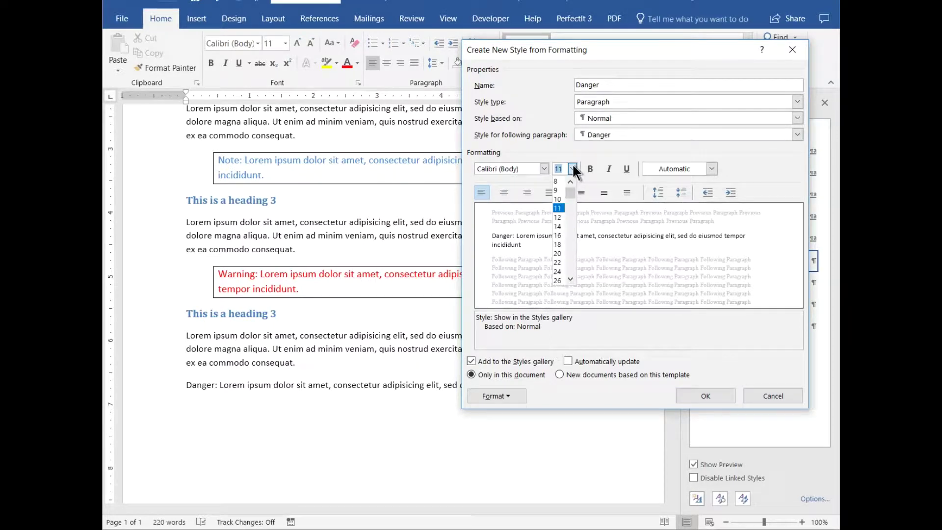
{"action": "left_click", "coordinate": [563, 218]}
Give Danger a half-inch indent, red text and a box border
{"action": "left_click", "coordinate": [732, 194]}
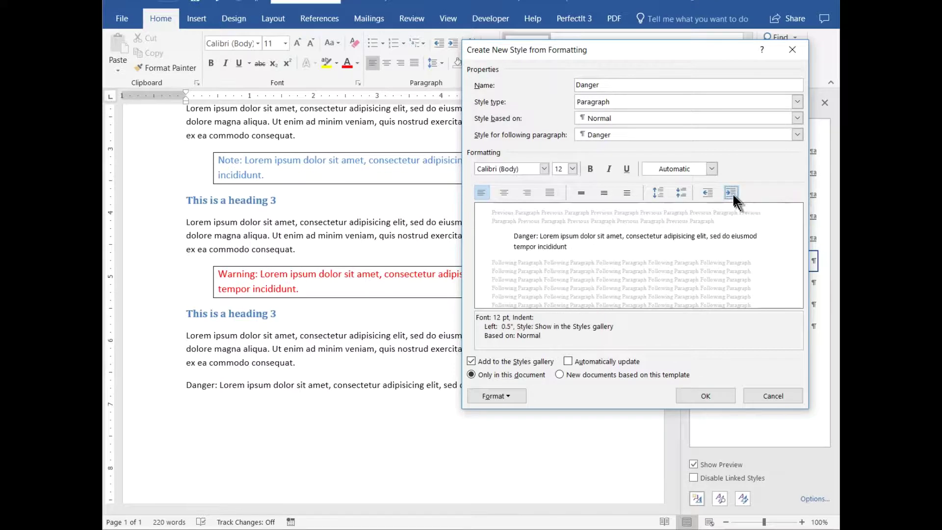
{"action": "left_click", "coordinate": [711, 169]}
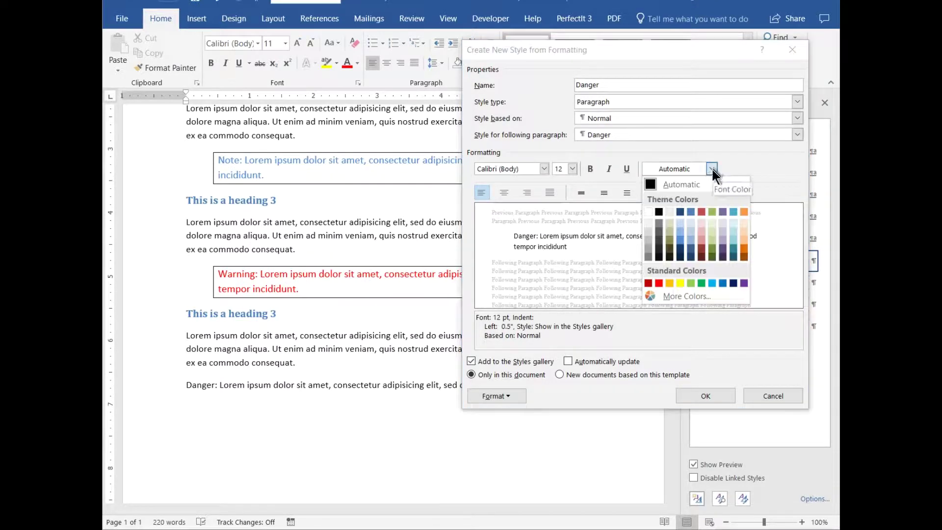
{"action": "left_click", "coordinate": [659, 283]}
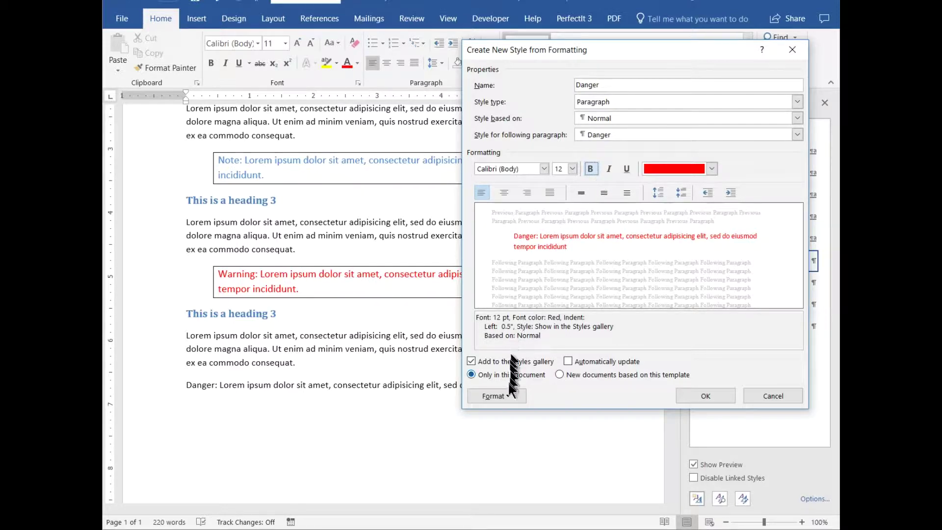
{"action": "left_click", "coordinate": [501, 396]}
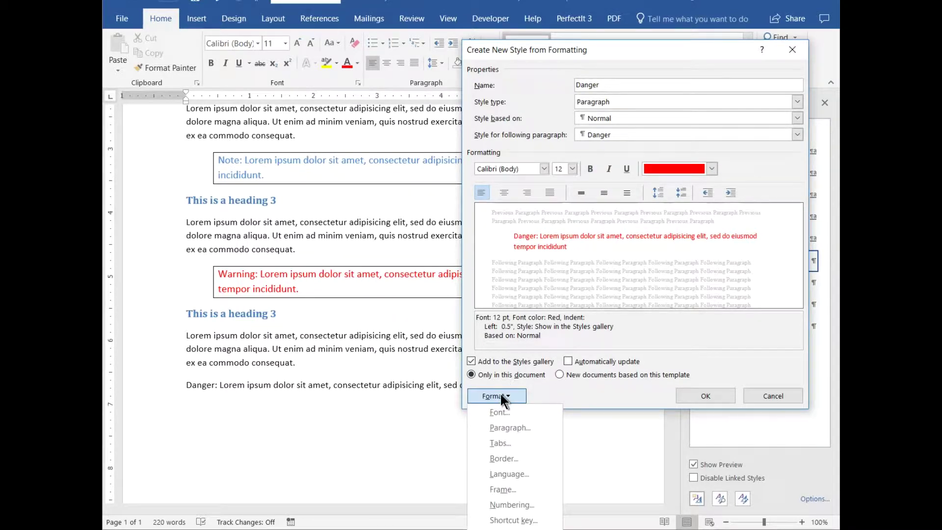
{"action": "left_click", "coordinate": [514, 458]}
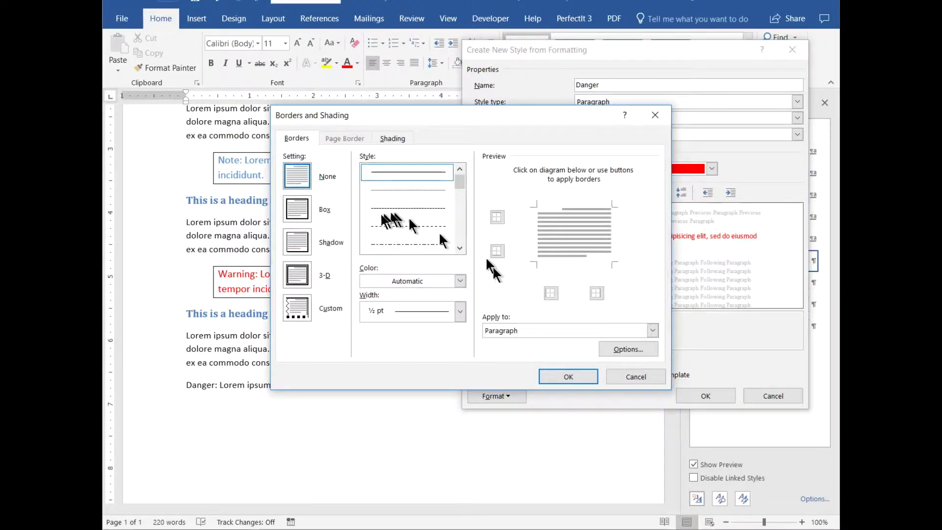
{"action": "left_click", "coordinate": [295, 208]}
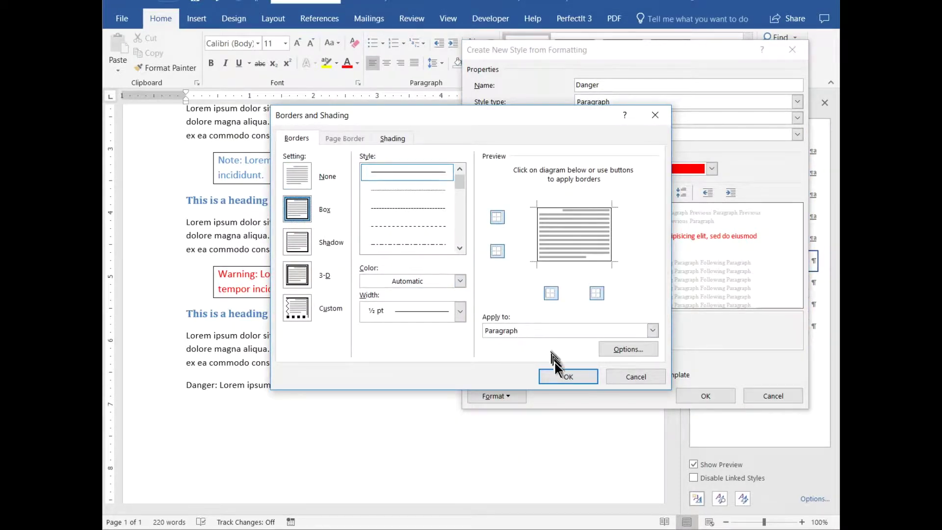
{"action": "left_click", "coordinate": [562, 376]}
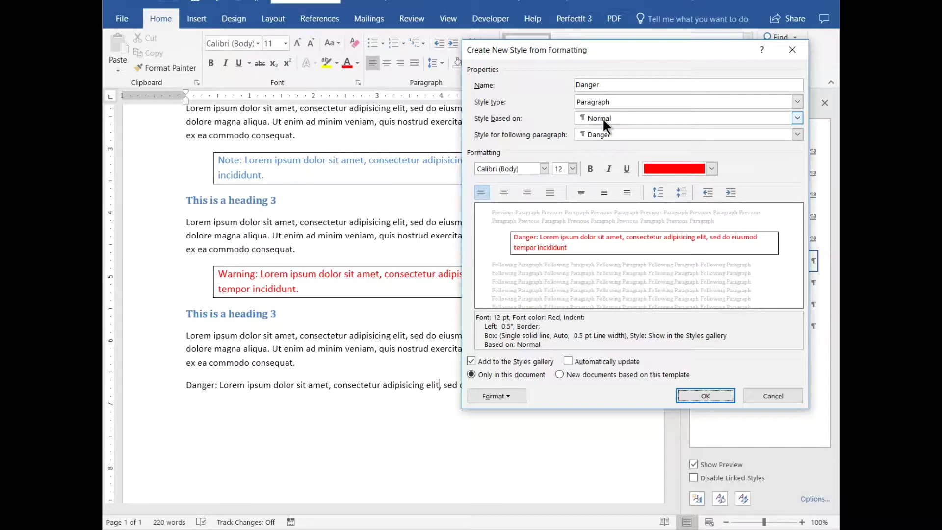
Make the Danger text bold and create the style
{"action": "left_click", "coordinate": [592, 168]}
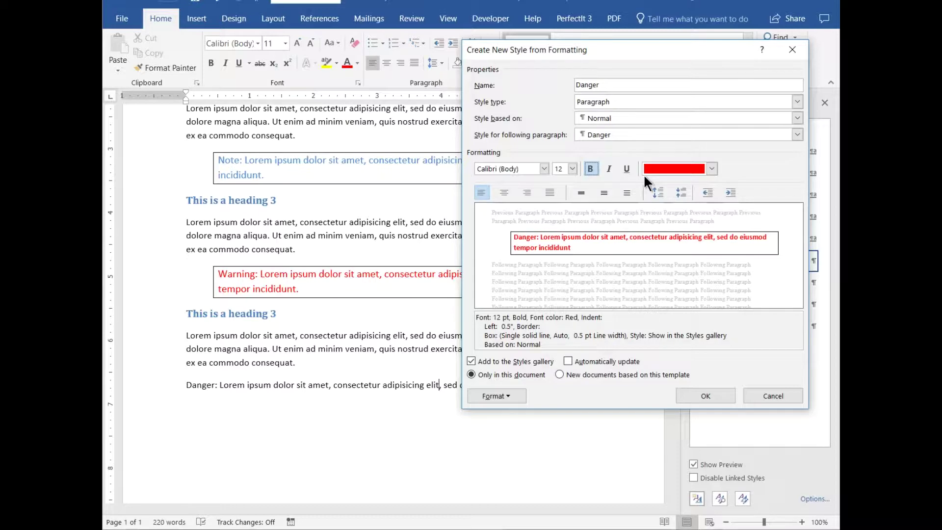
{"action": "left_click", "coordinate": [702, 397]}
{"action": "left_click", "coordinate": [420, 366]}
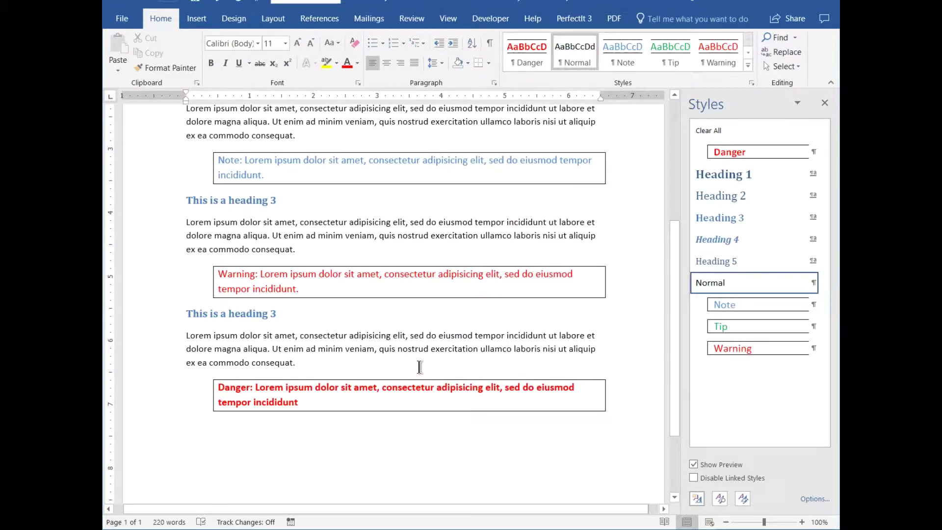
{"action": "key", "text": "shift+F5"}
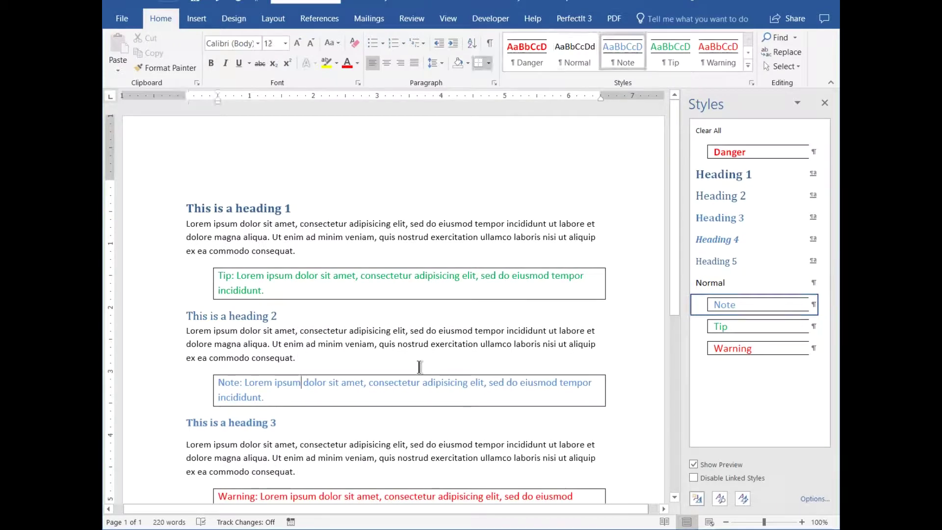
{"action": "key", "text": "shift+F5"}
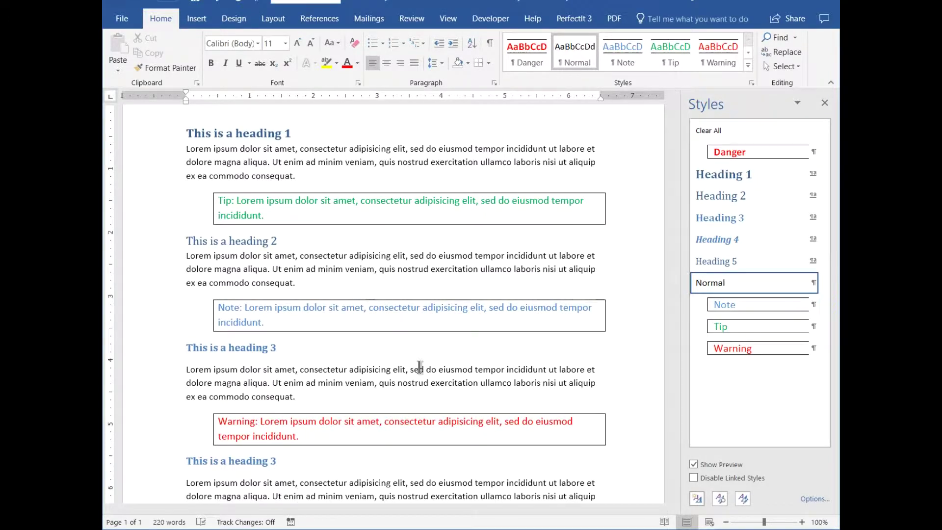
{"action": "key", "text": "shift+F5"}
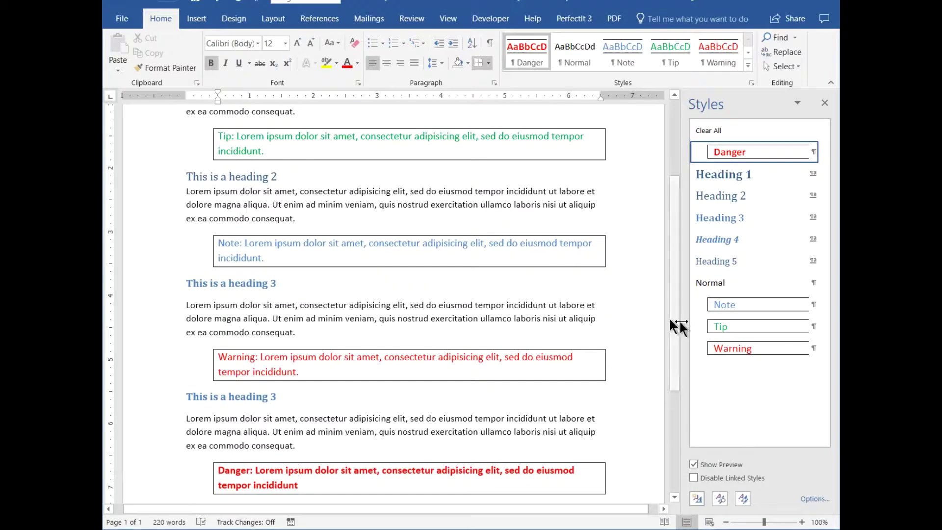
{"action": "left_click_drag", "start_coordinate": [673, 337], "coordinate": [682, 255]}
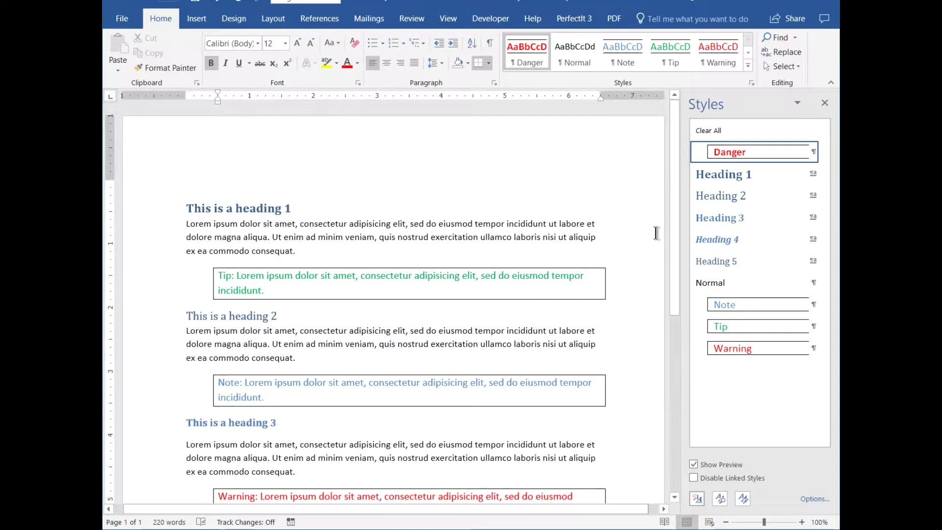
{"action": "left_click_drag", "start_coordinate": [673, 259], "coordinate": [679, 290]}
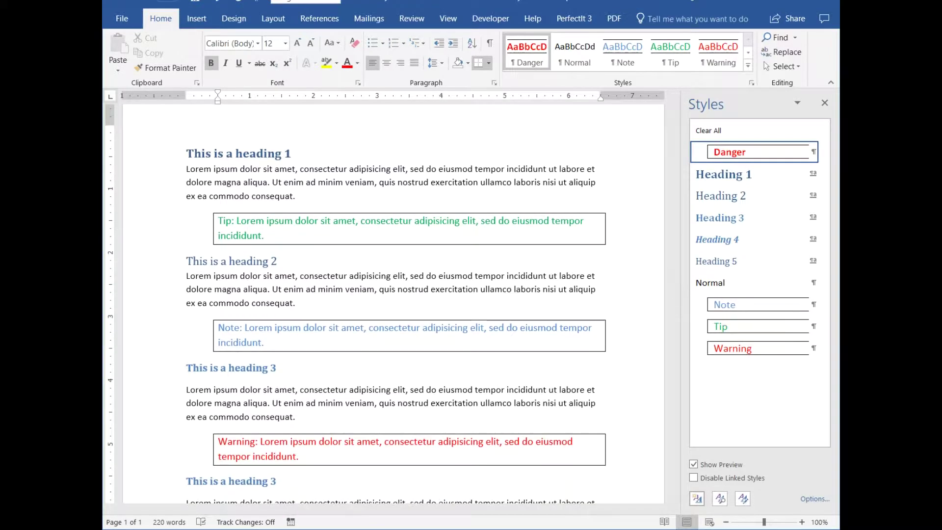
Modify the Tip style to a 14 pt font size
{"action": "left_click", "coordinate": [813, 327]}
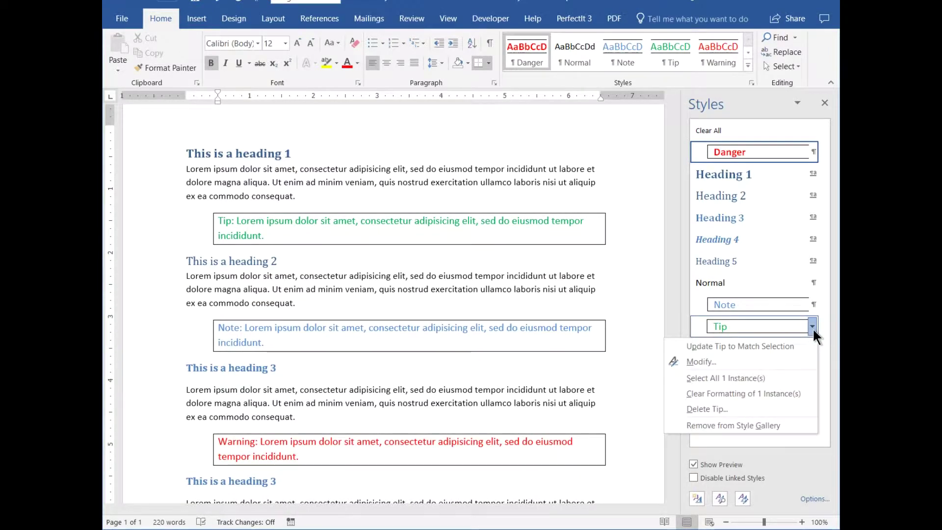
{"action": "left_click", "coordinate": [790, 360]}
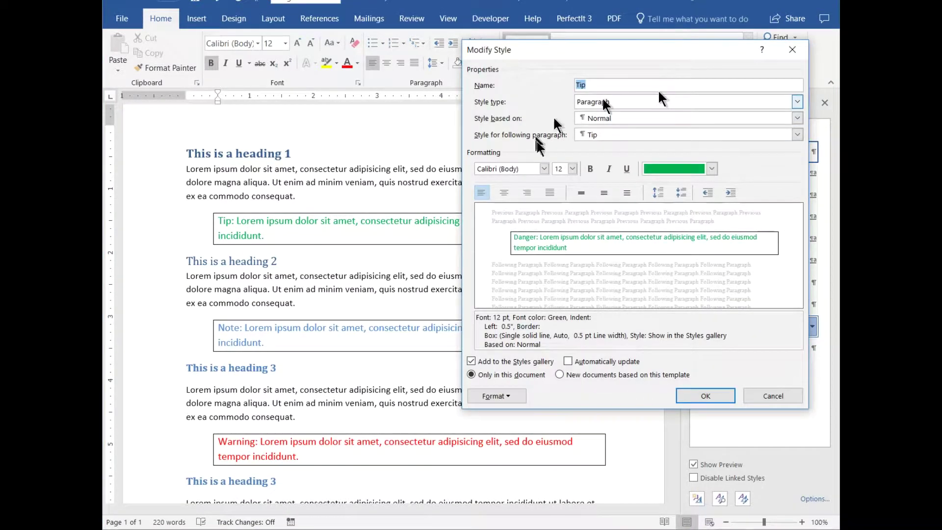
{"action": "left_click", "coordinate": [572, 168]}
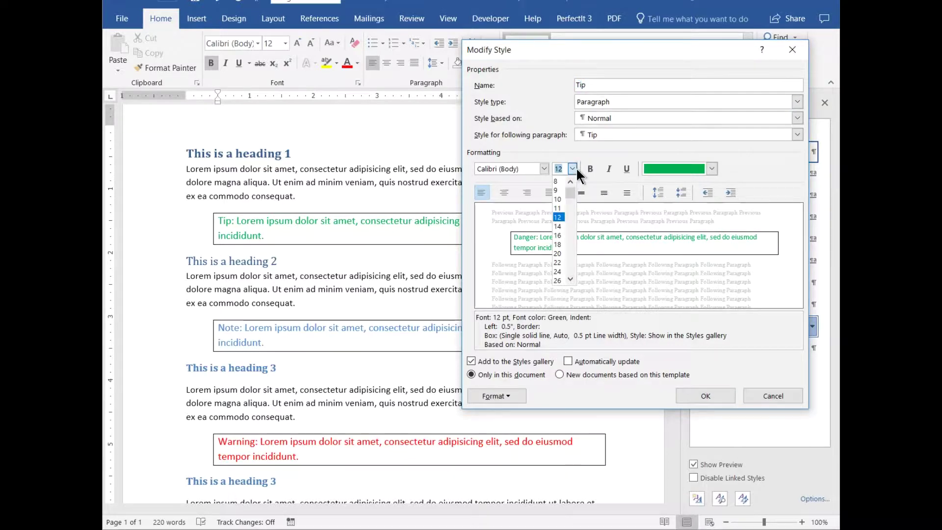
{"action": "left_click", "coordinate": [558, 226]}
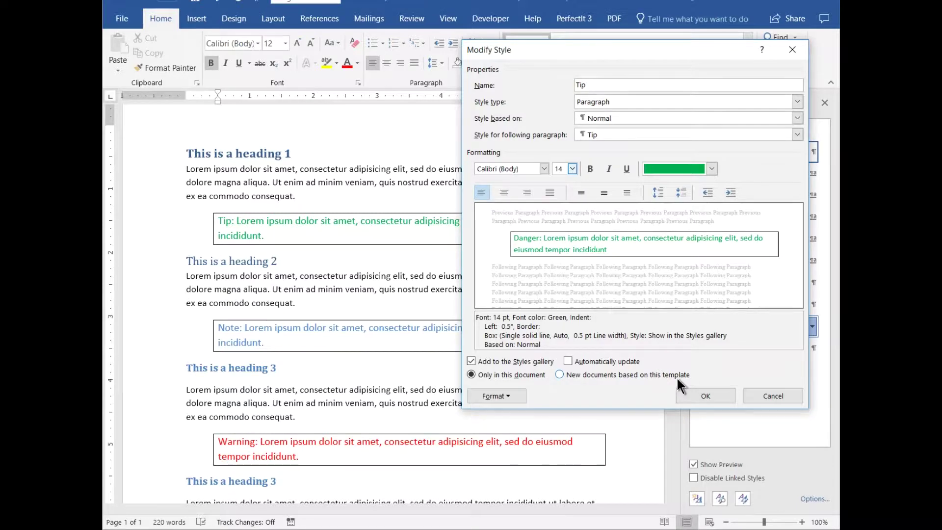
{"action": "left_click", "coordinate": [705, 396]}
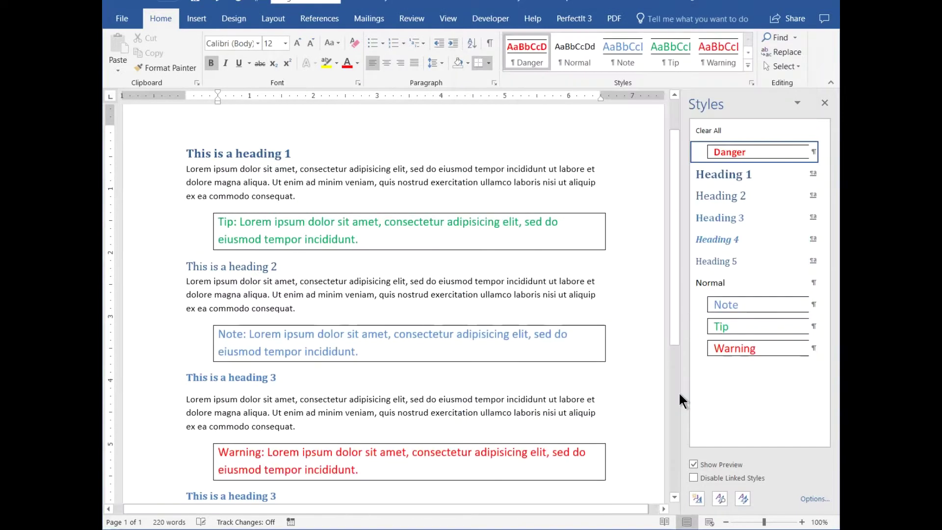
{"action": "left_click", "coordinate": [411, 311]}
Go to the Danger paragraph and change the Danger style's size from 12 to 14 pt
{"action": "key", "text": "Down"}
{"action": "key", "text": "Down"}
{"action": "key", "text": "Down"}
{"action": "key", "text": "Down"}
{"action": "key", "text": "Down"}
{"action": "key", "text": "Down"}
{"action": "key", "text": "Down"}
{"action": "key", "text": "Down"}
{"action": "key", "text": "Down"}
{"action": "key", "text": "Down"}
{"action": "key", "text": "Down"}
{"action": "key", "text": "Down"}
{"action": "key", "text": "Down"}
{"action": "scroll", "coordinate": [406, 322], "scroll_direction": "down", "scroll_amount": 1}
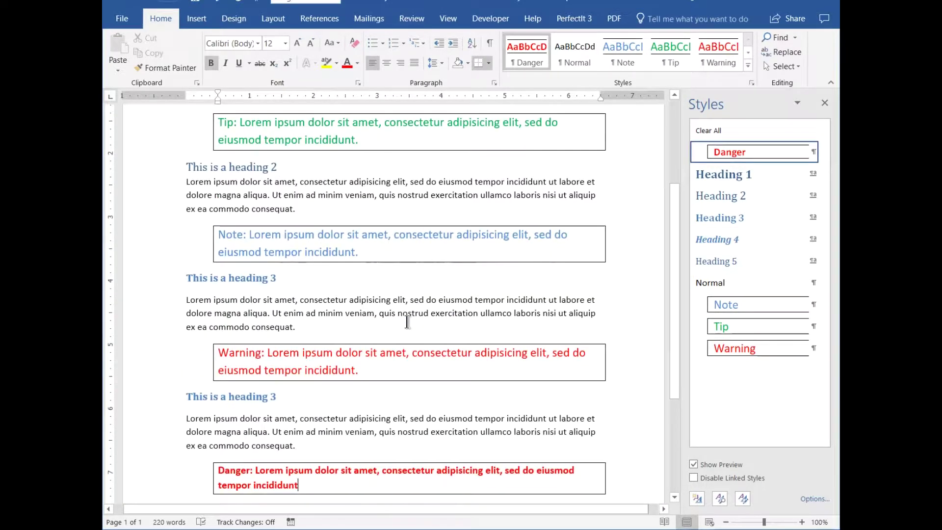
{"action": "left_click", "coordinate": [296, 483]}
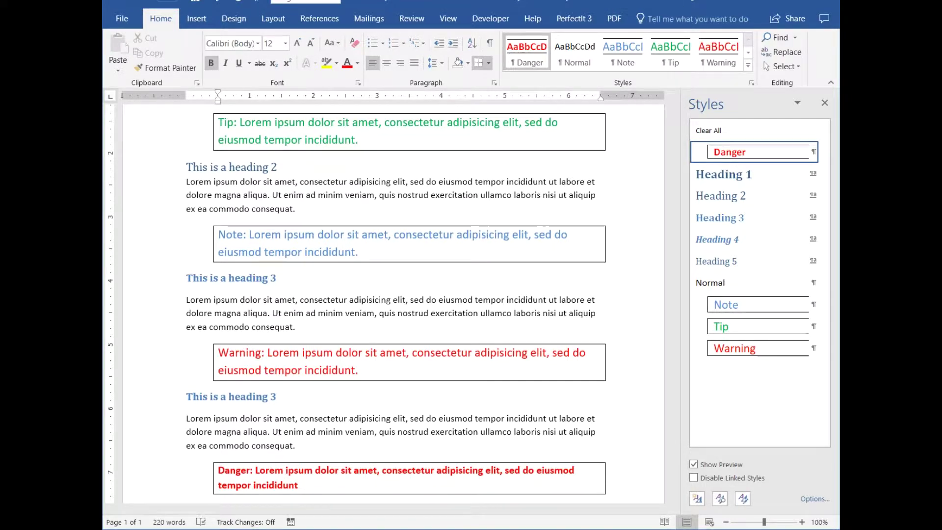
{"action": "left_click", "coordinate": [814, 152]}
{"action": "left_click", "coordinate": [780, 189]}
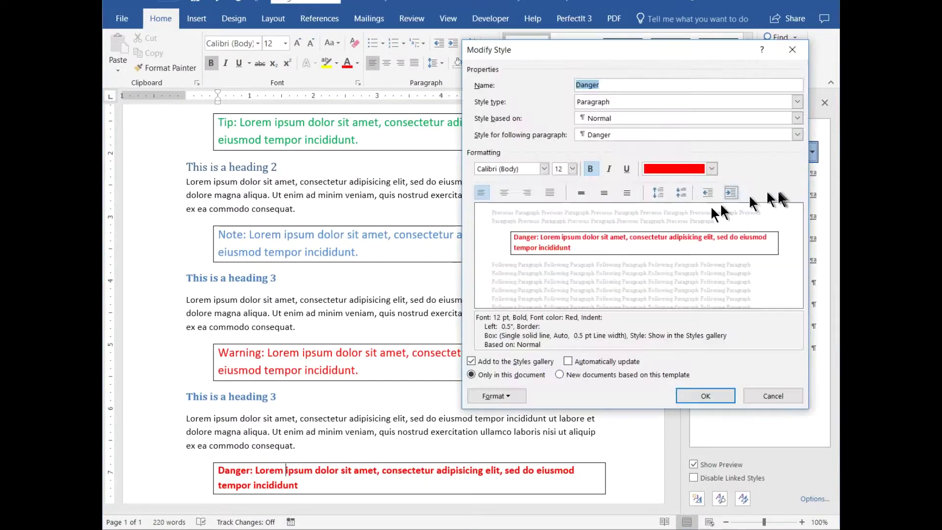
{"action": "left_click", "coordinate": [572, 169]}
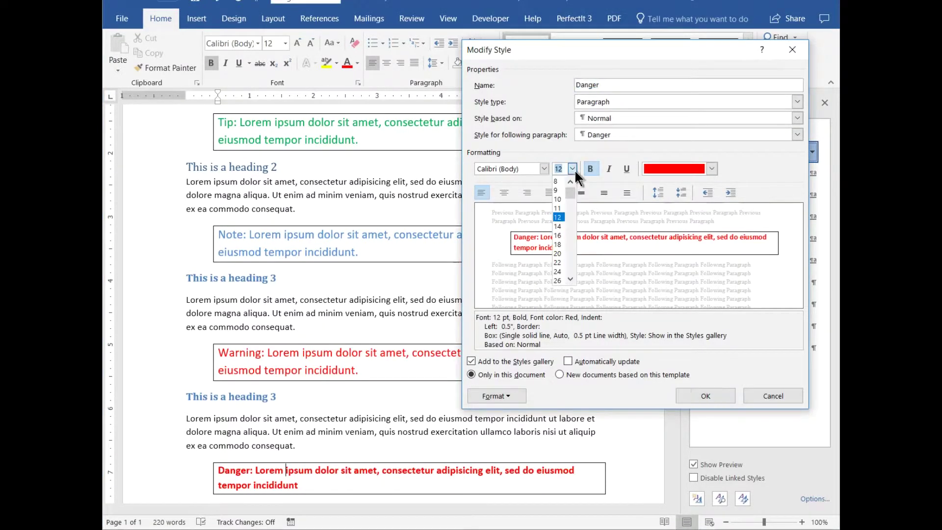
{"action": "left_click", "coordinate": [563, 226]}
{"action": "left_click", "coordinate": [707, 396]}
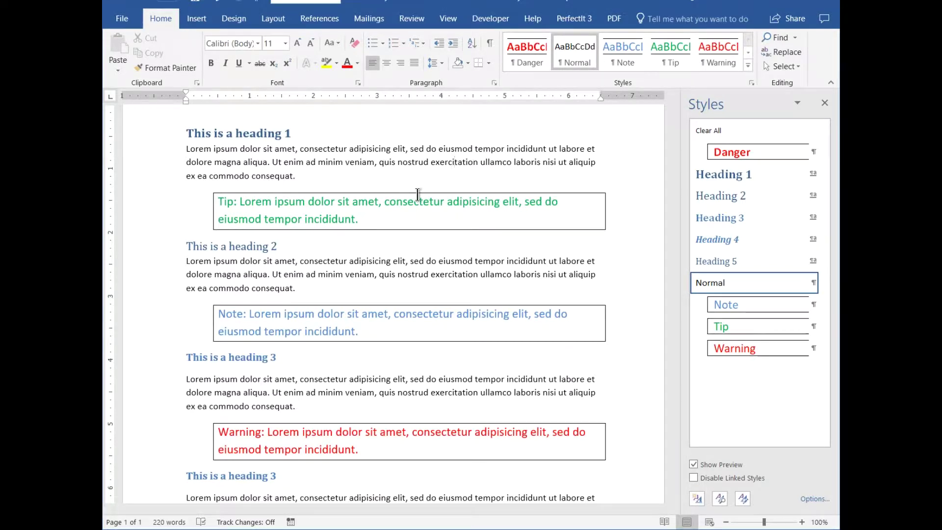
{"action": "left_click", "coordinate": [415, 214]}
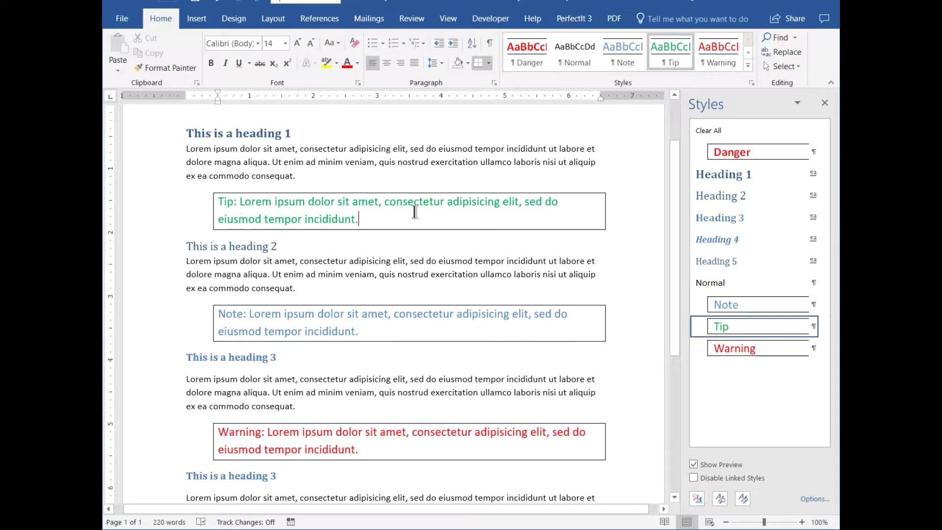
Set the Tip style's border to None, unboxing the Tip, Note and Warning paragraphs
{"action": "left_click", "coordinate": [813, 326]}
{"action": "left_click", "coordinate": [687, 361]}
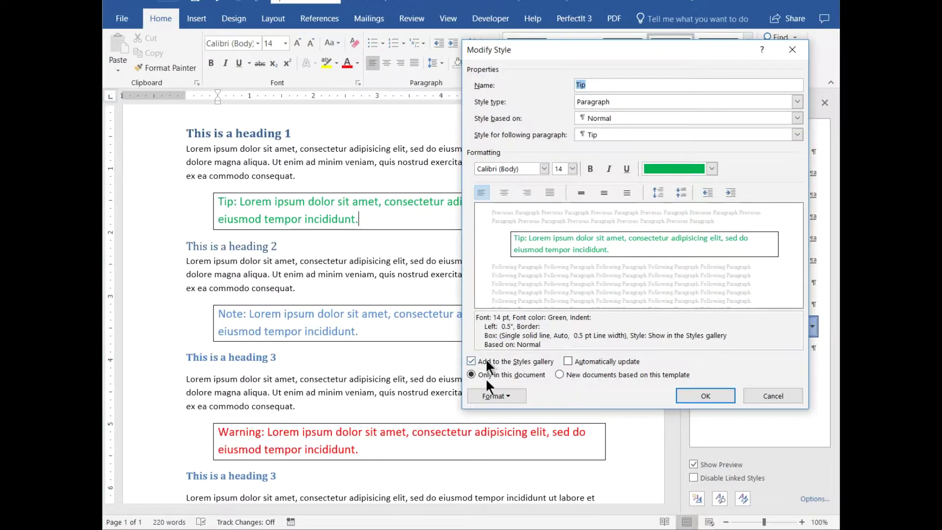
{"action": "left_click", "coordinate": [495, 395]}
{"action": "left_click", "coordinate": [509, 460]}
{"action": "left_click", "coordinate": [296, 178]}
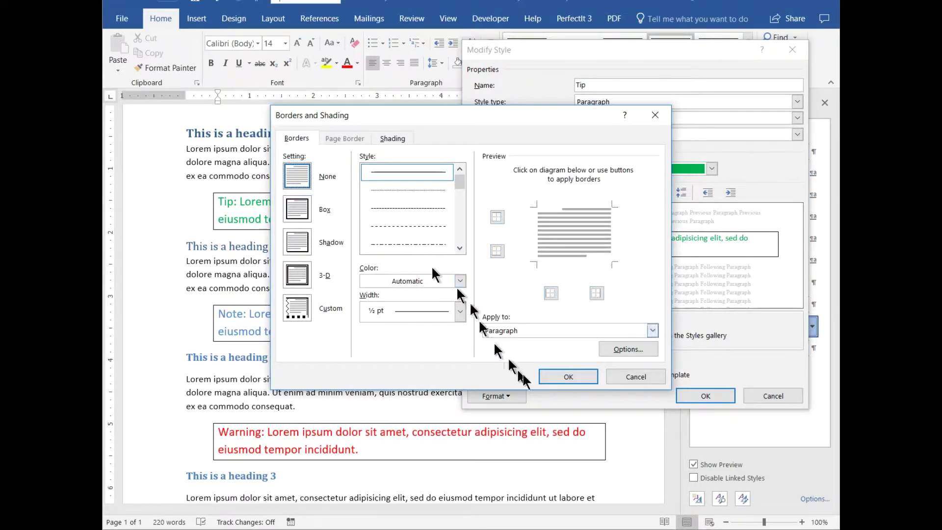
{"action": "left_click", "coordinate": [568, 376]}
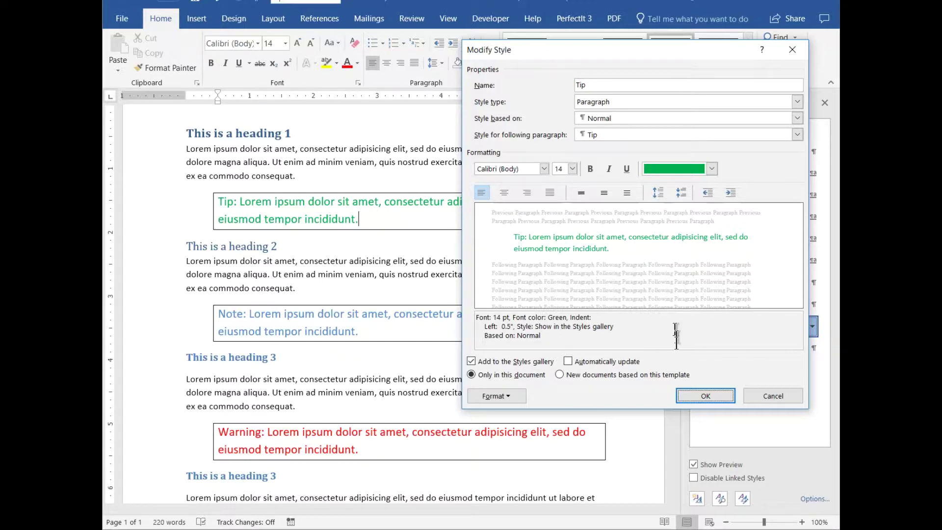
{"action": "left_click", "coordinate": [702, 395]}
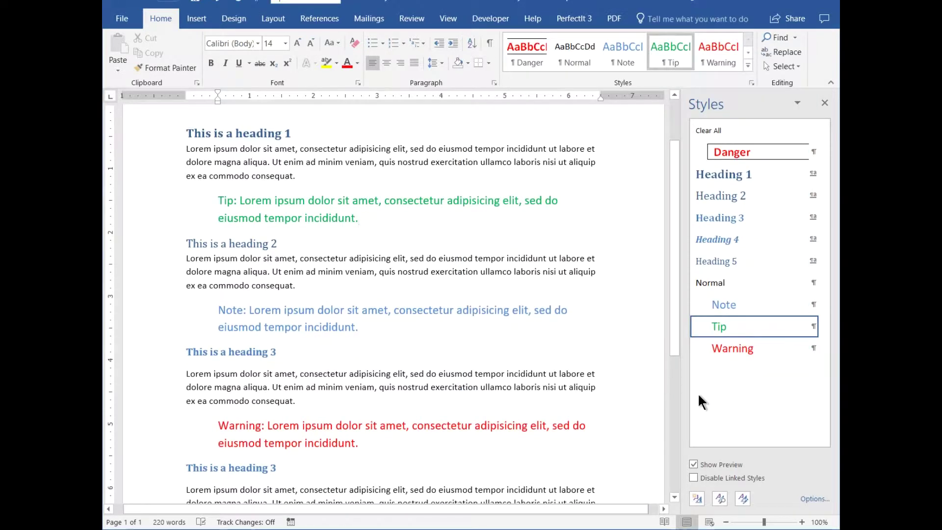
{"action": "key", "text": "Down"}
{"action": "key", "text": "Down"}
{"action": "key", "text": "Down"}
{"action": "key", "text": "Down"}
{"action": "key", "text": "Down"}
{"action": "key", "text": "Down"}
{"action": "key", "text": "Down"}
{"action": "key", "text": "Down"}
{"action": "key", "text": "Down"}
{"action": "key", "text": "Down"}
{"action": "key", "text": "Down"}
{"action": "key", "text": "Down"}
{"action": "key", "text": "Down"}
{"action": "key", "text": "Down"}
{"action": "key", "text": "Down"}
{"action": "key", "text": "Down"}
{"action": "key", "text": "Down"}
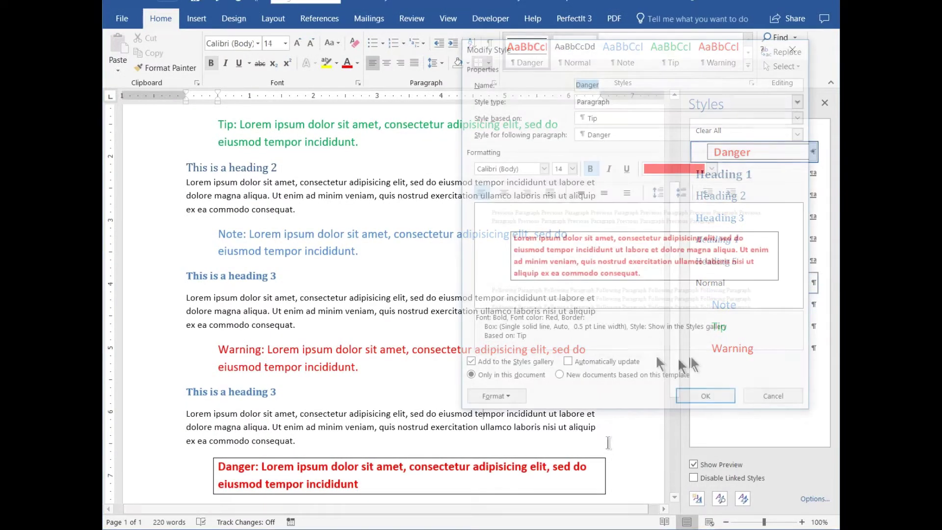
{"action": "left_click", "coordinate": [764, 395]}
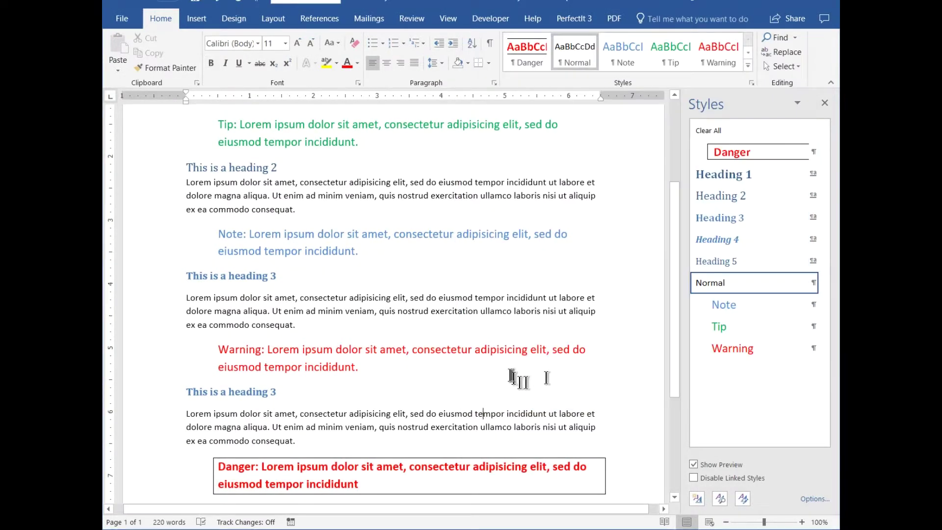
{"action": "left_click", "coordinate": [489, 375]}
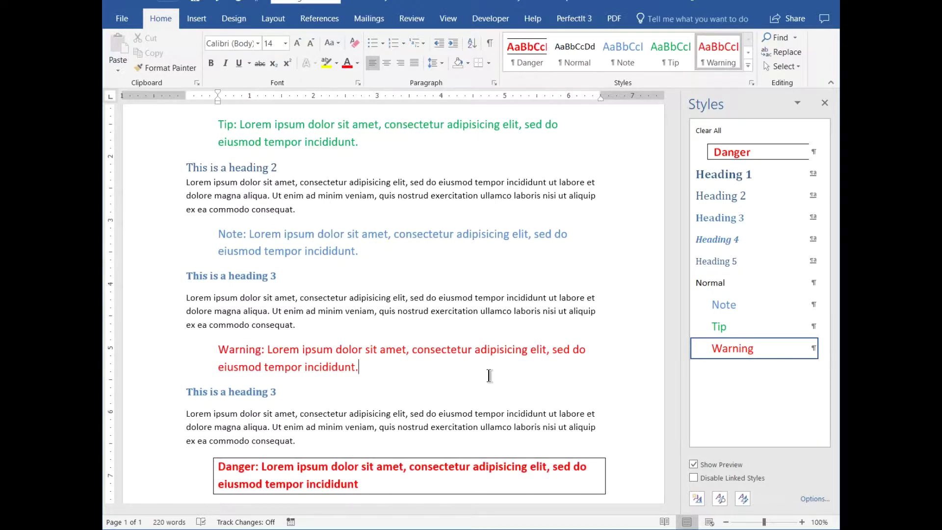
{"action": "left_click", "coordinate": [342, 142]}
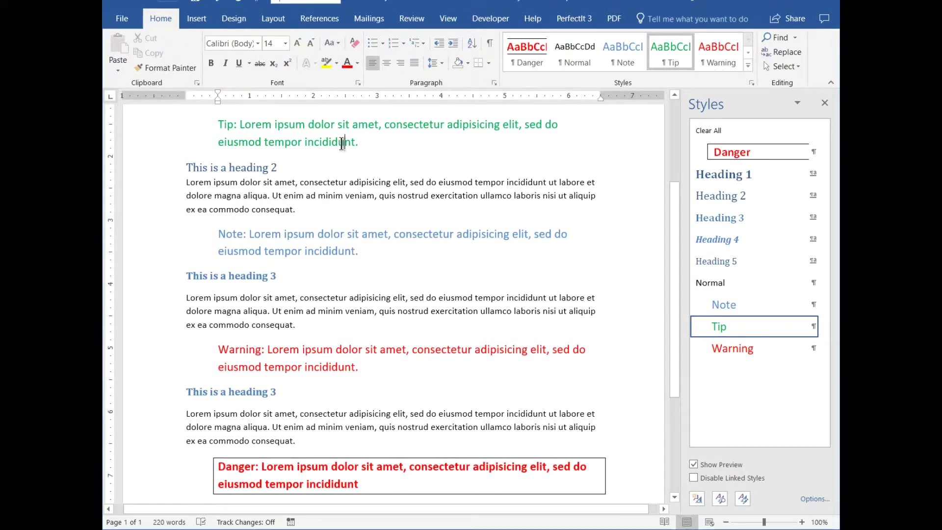
{"action": "left_click", "coordinate": [812, 326]}
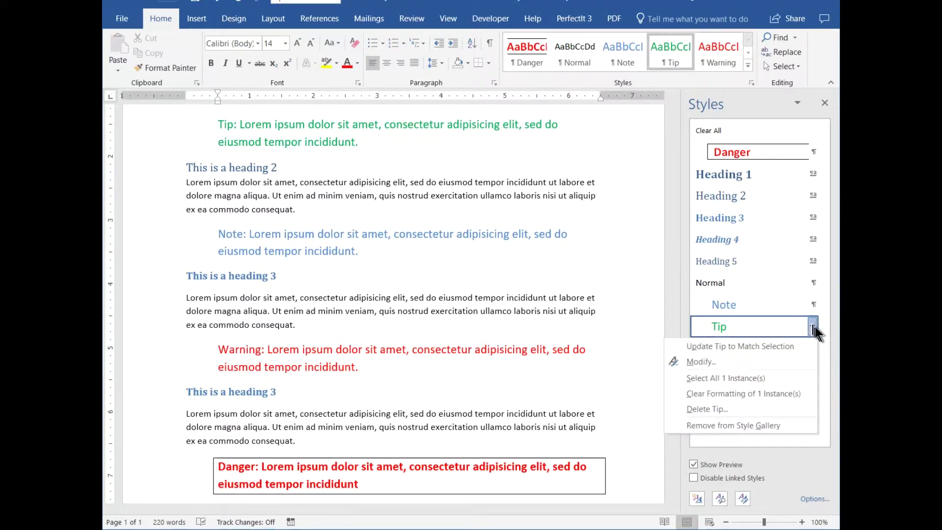
Change the Tip style's font colour to Orange (Accent 6)
{"action": "left_click", "coordinate": [794, 355]}
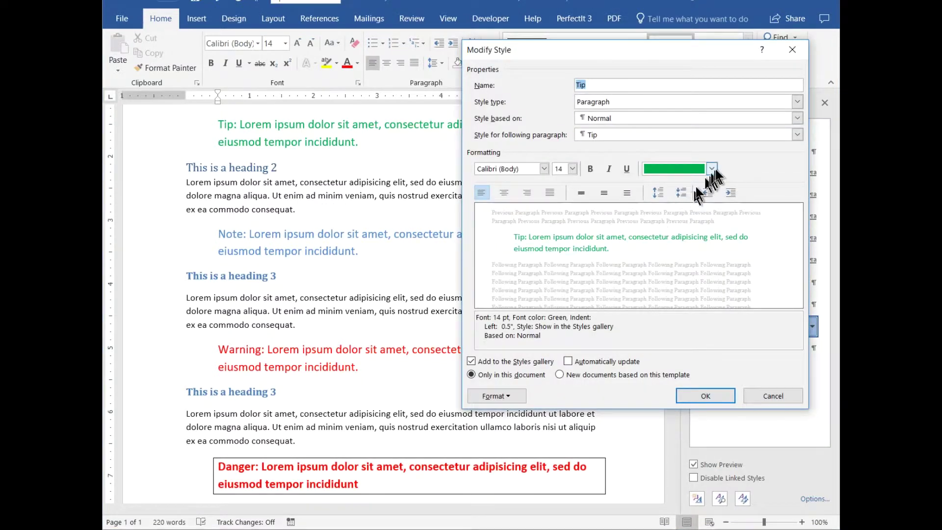
{"action": "left_click", "coordinate": [712, 169]}
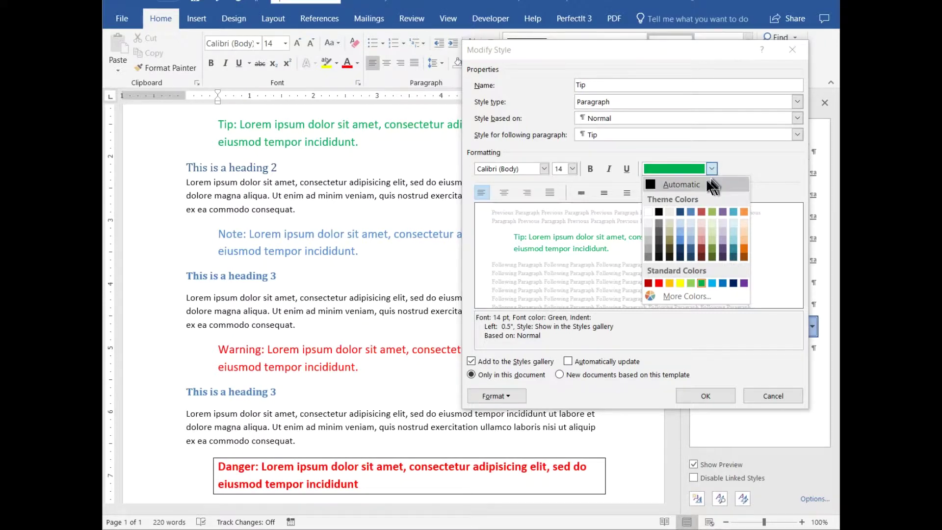
{"action": "left_click", "coordinate": [743, 212]}
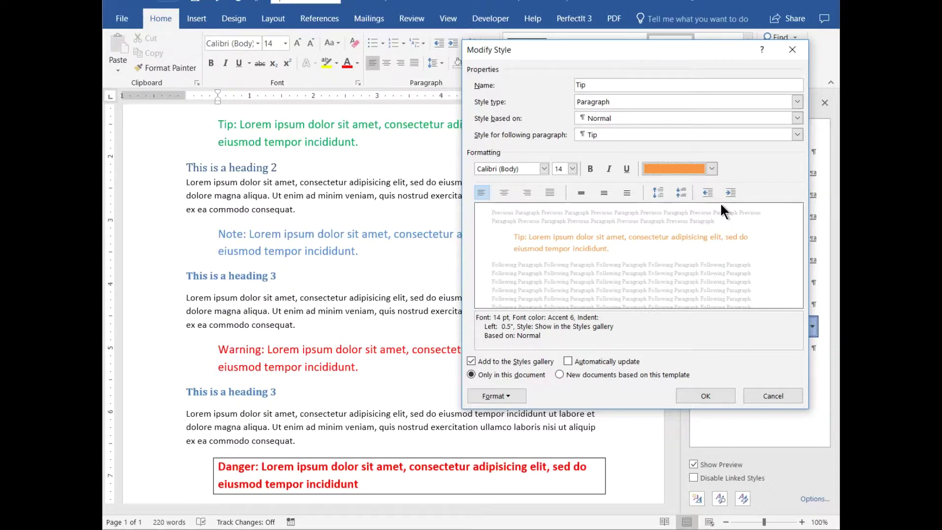
{"action": "left_click", "coordinate": [689, 396]}
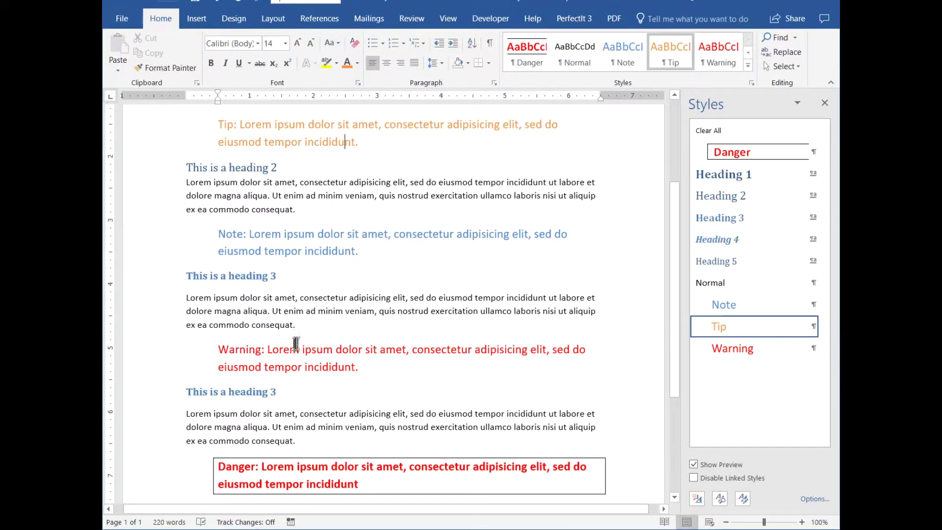
Check the Note and Tip paragraphs' styles and return to the top of the document
{"action": "left_click", "coordinate": [278, 254]}
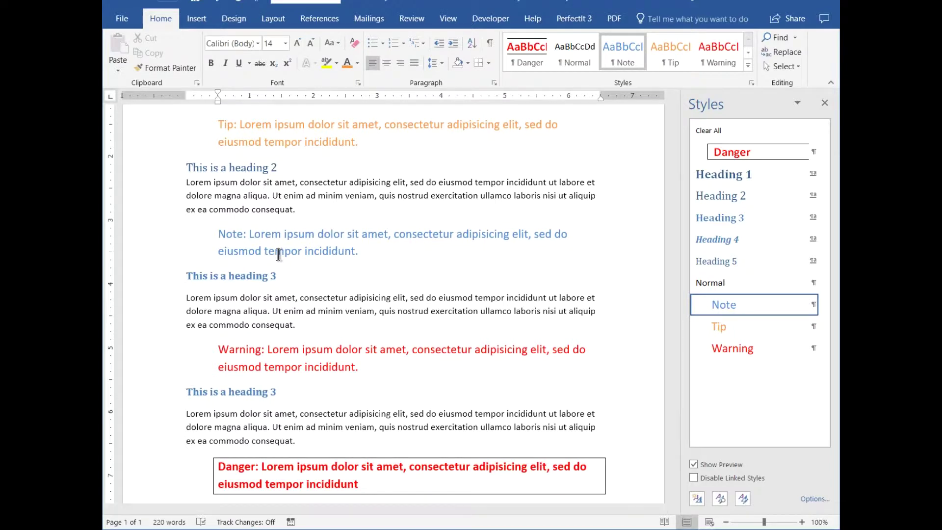
{"action": "left_click", "coordinate": [277, 128]}
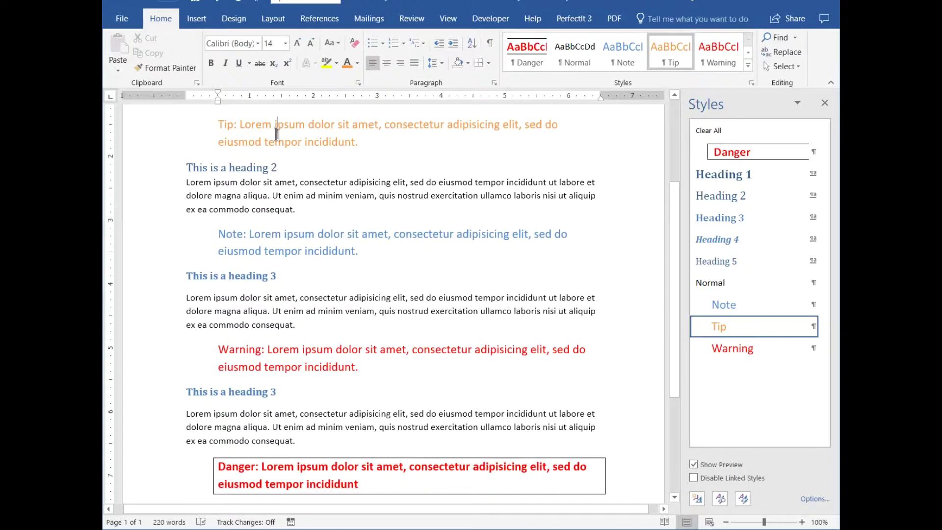
{"action": "scroll", "coordinate": [277, 133], "scroll_direction": "up", "scroll_amount": 3}
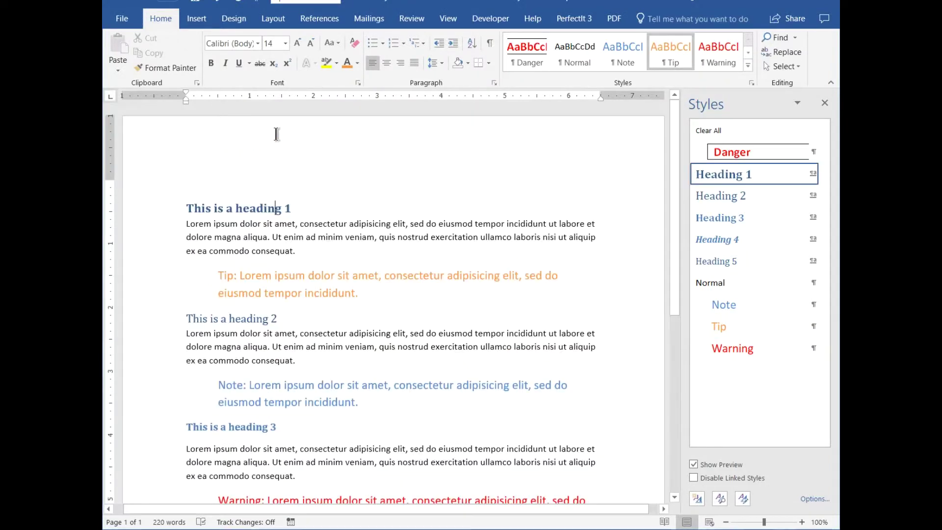
{"action": "key", "text": "Up"}
{"action": "key", "text": "Up"}
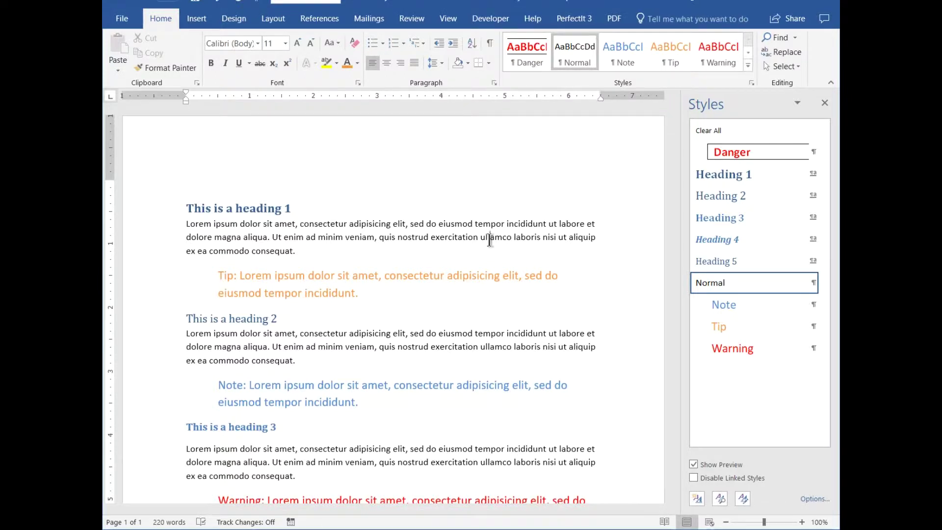
Modify the Normal style to Times New Roman at 12 pt
{"action": "left_click", "coordinate": [813, 284]}
{"action": "left_click", "coordinate": [768, 314]}
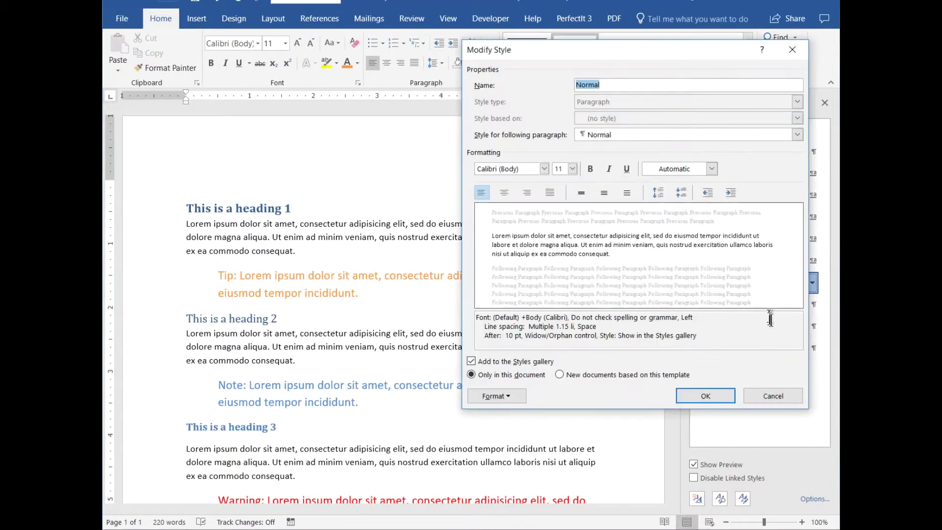
{"action": "left_click", "coordinate": [543, 169]}
{"action": "left_click", "coordinate": [532, 216]}
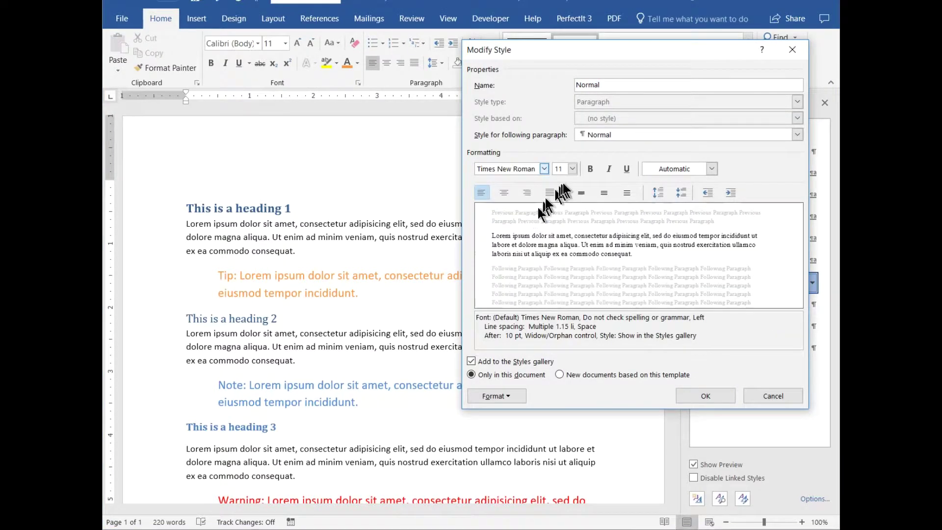
{"action": "left_click", "coordinate": [572, 168]}
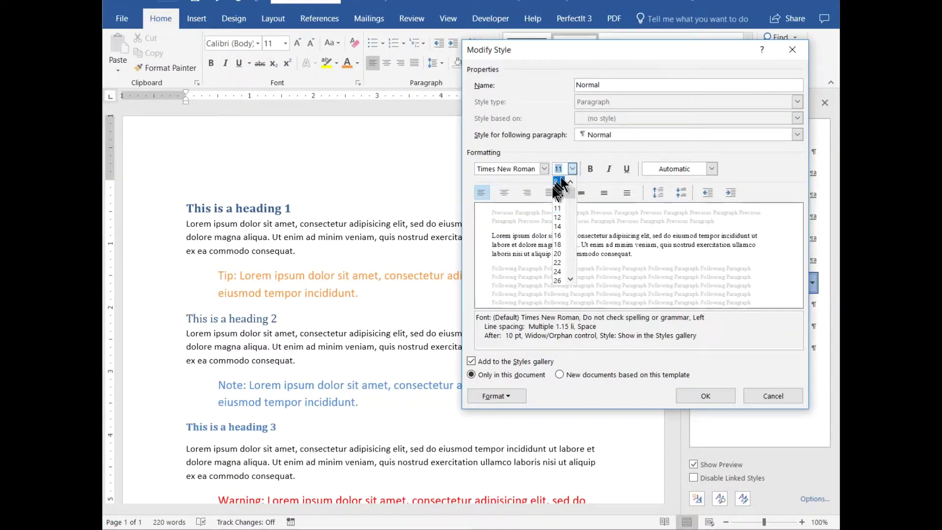
{"action": "left_click", "coordinate": [558, 217]}
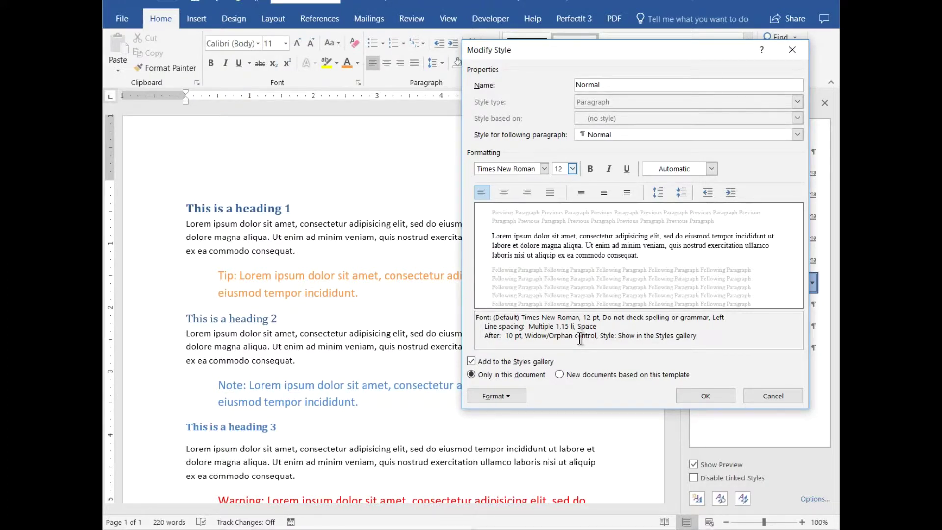
{"action": "left_click", "coordinate": [691, 397]}
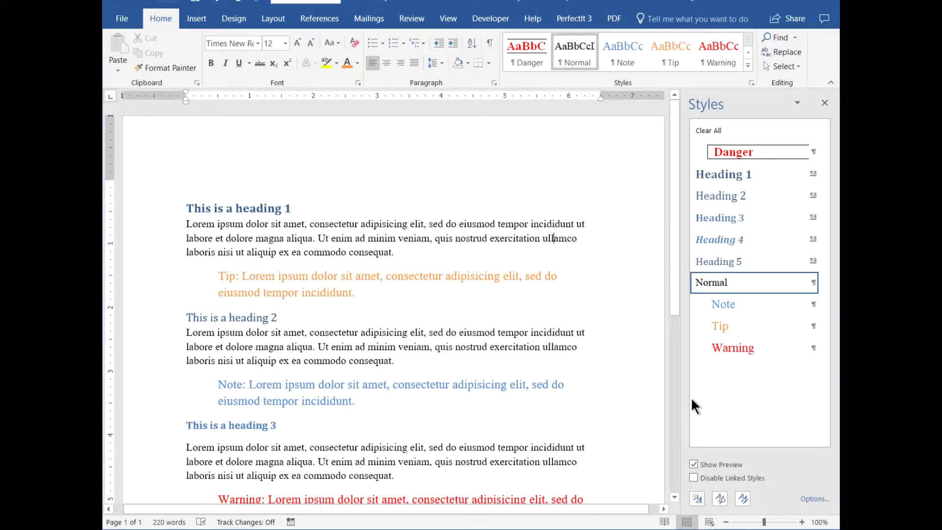
Switch the Tip style's font to Calibri (Body) at 12 pt
{"action": "left_click", "coordinate": [347, 291]}
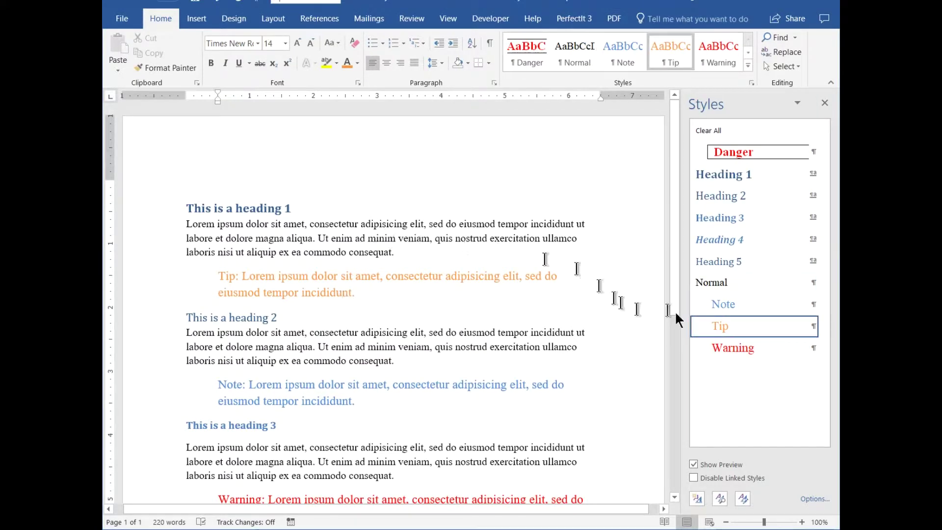
{"action": "left_click", "coordinate": [812, 326]}
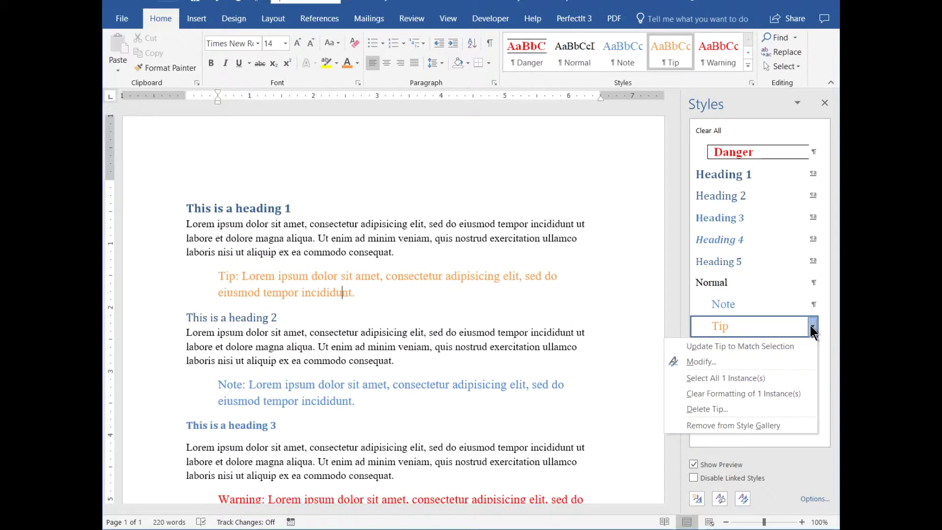
{"action": "left_click", "coordinate": [779, 357]}
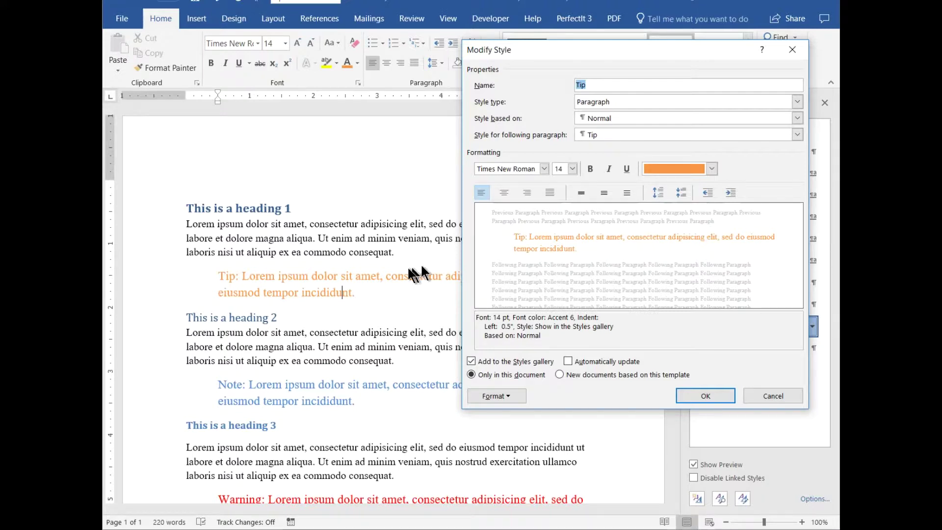
{"action": "left_click", "coordinate": [544, 169]}
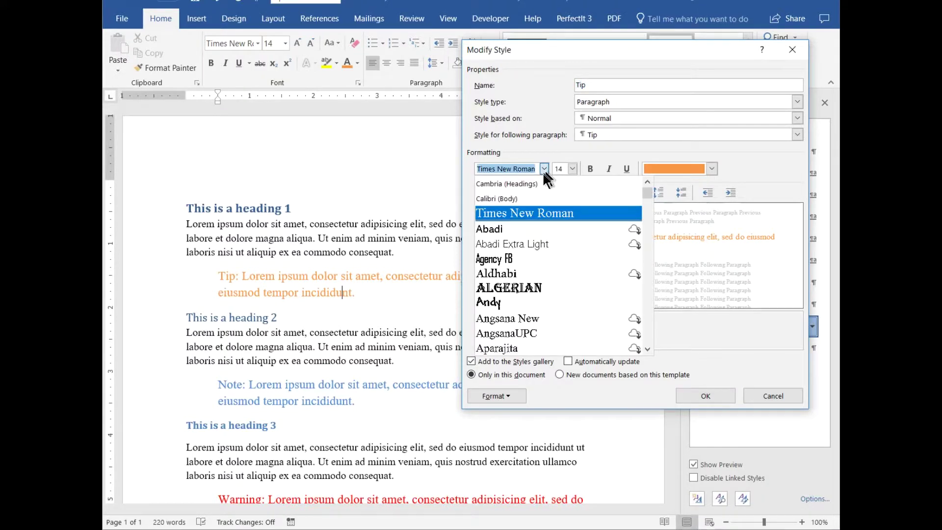
{"action": "left_click", "coordinate": [535, 199]}
{"action": "left_click", "coordinate": [573, 169]}
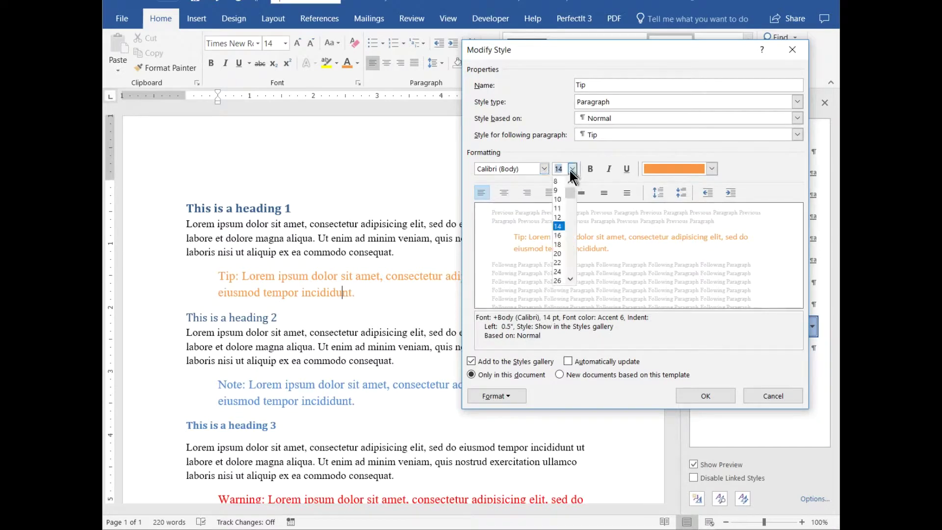
{"action": "left_click", "coordinate": [559, 217]}
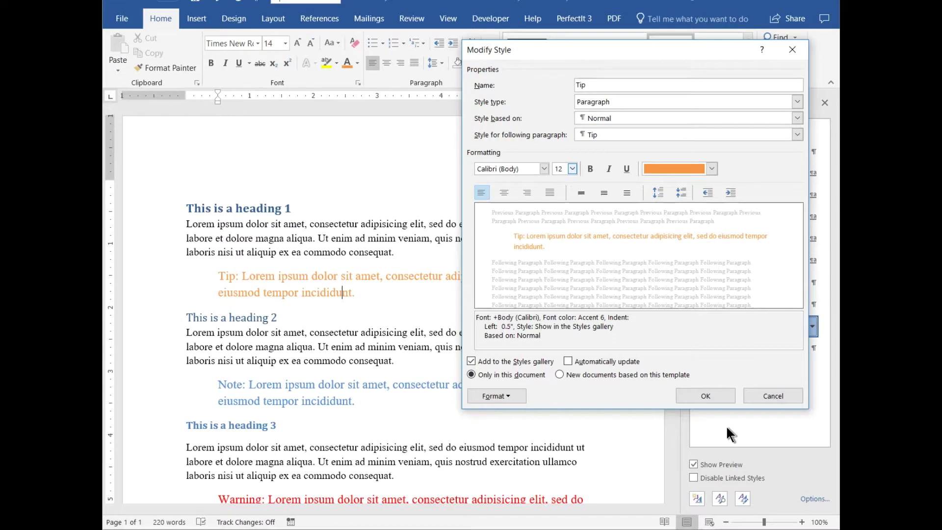
{"action": "left_click", "coordinate": [711, 397]}
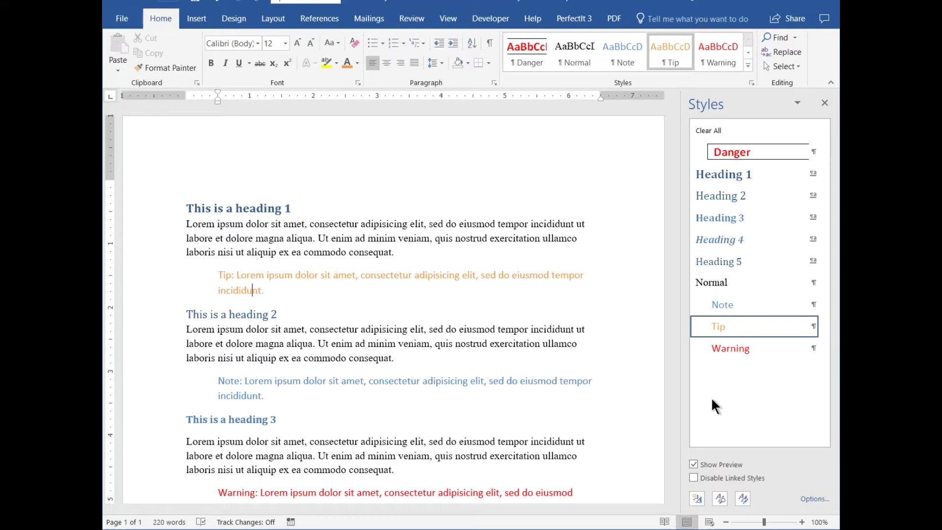
{"action": "left_click", "coordinate": [256, 209]}
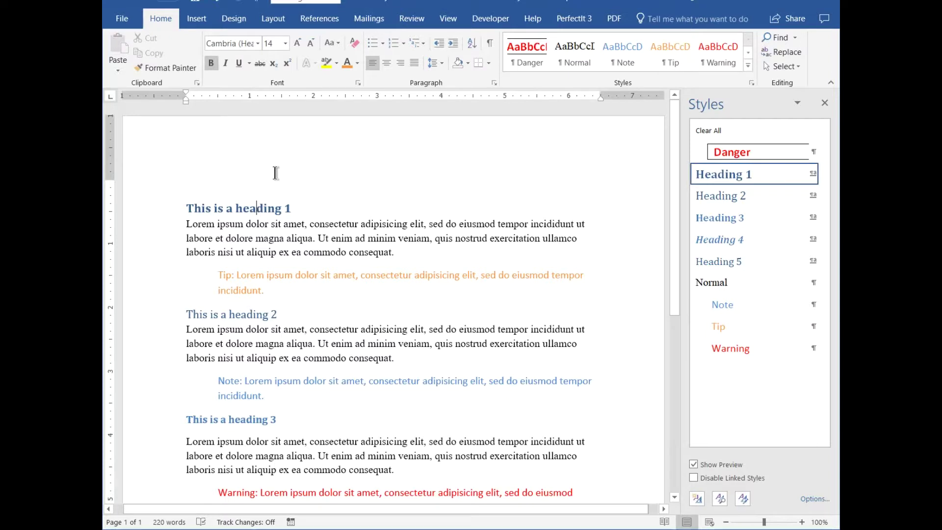
{"action": "left_click", "coordinate": [251, 315]}
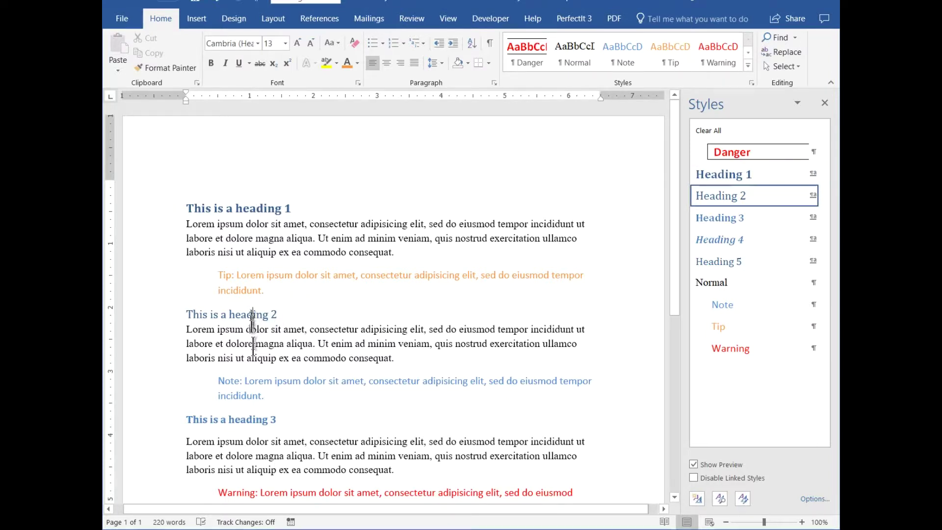
{"action": "left_click", "coordinate": [241, 420]}
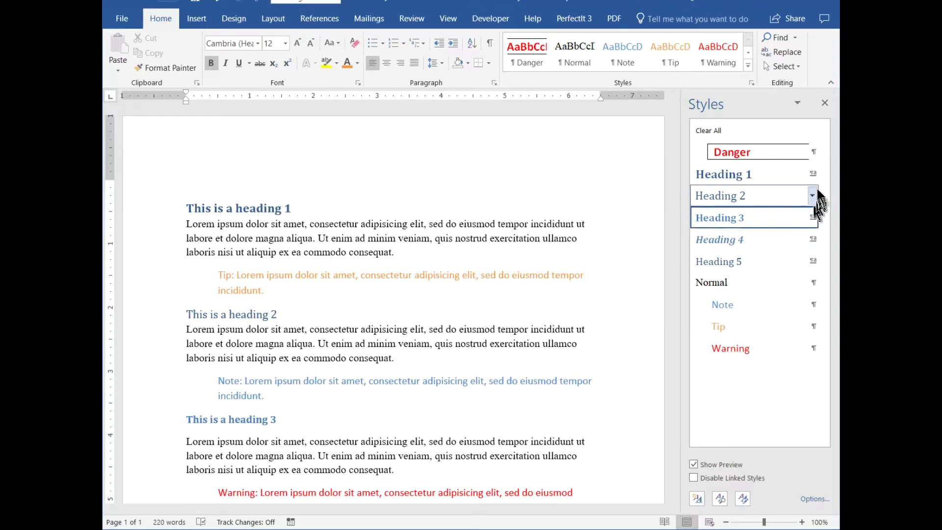
{"action": "left_click", "coordinate": [813, 174]}
{"action": "left_click", "coordinate": [805, 205]}
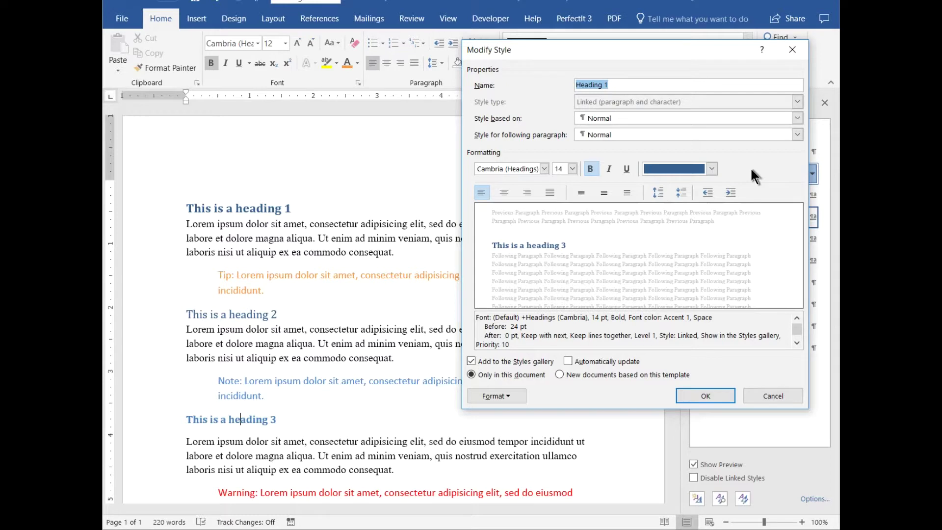
{"action": "left_click", "coordinate": [774, 394]}
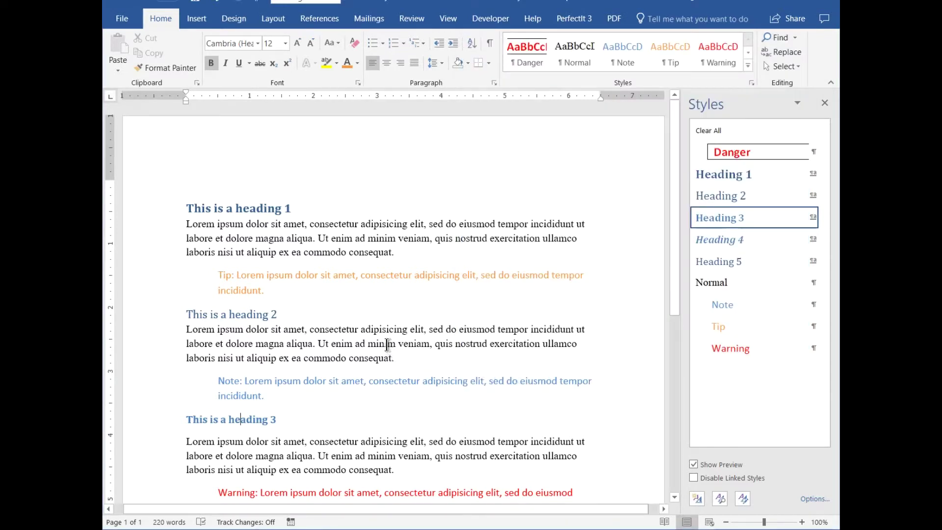
{"action": "left_click", "coordinate": [222, 315]}
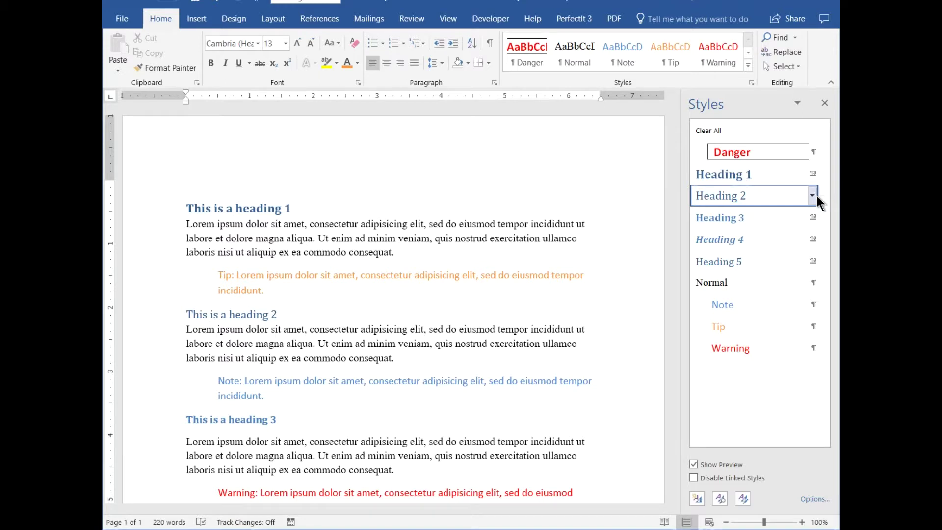
{"action": "left_click", "coordinate": [813, 196]}
{"action": "left_click", "coordinate": [776, 229]}
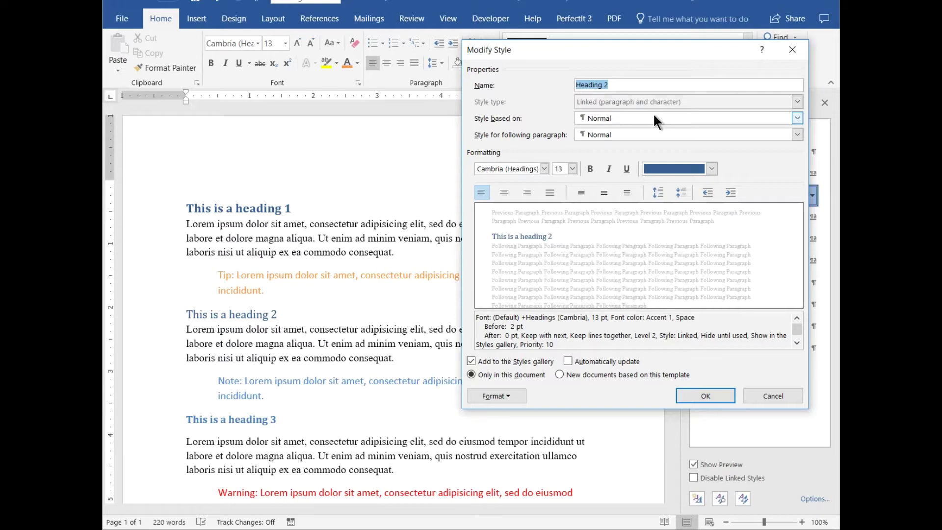
{"action": "left_click", "coordinate": [762, 397]}
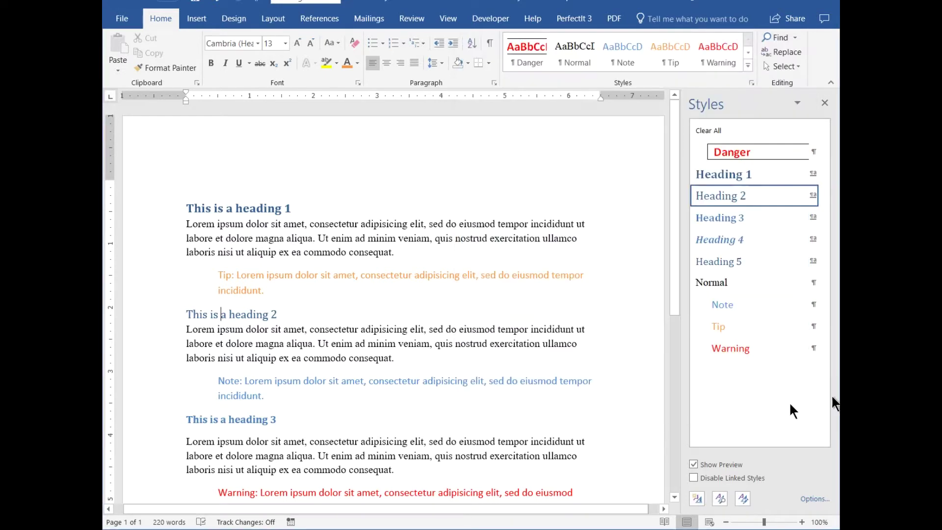
{"action": "left_click", "coordinate": [253, 419]}
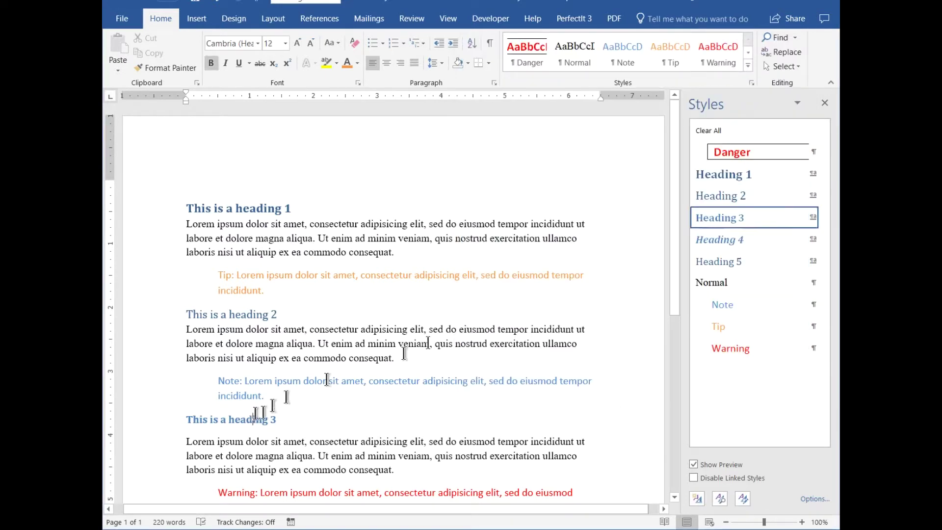
{"action": "left_click", "coordinate": [813, 217]}
{"action": "left_click", "coordinate": [798, 249]}
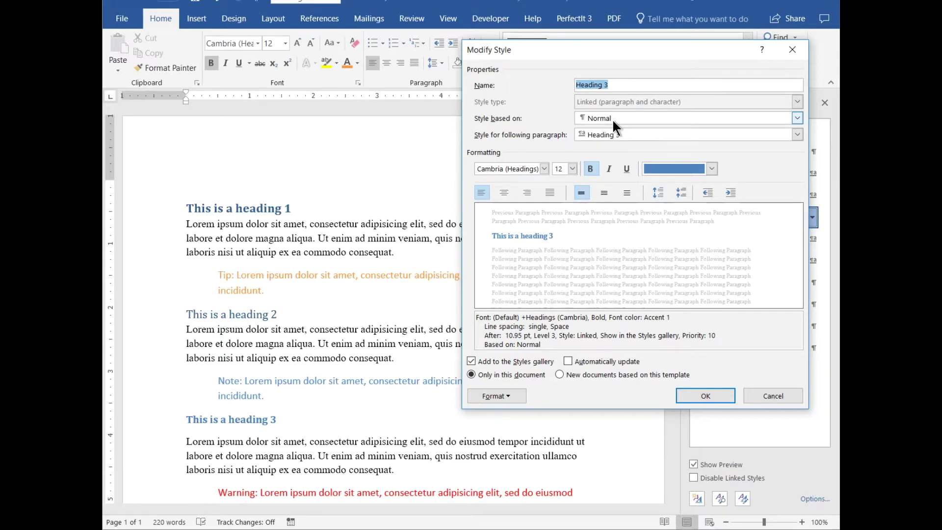
{"action": "left_click", "coordinate": [755, 400]}
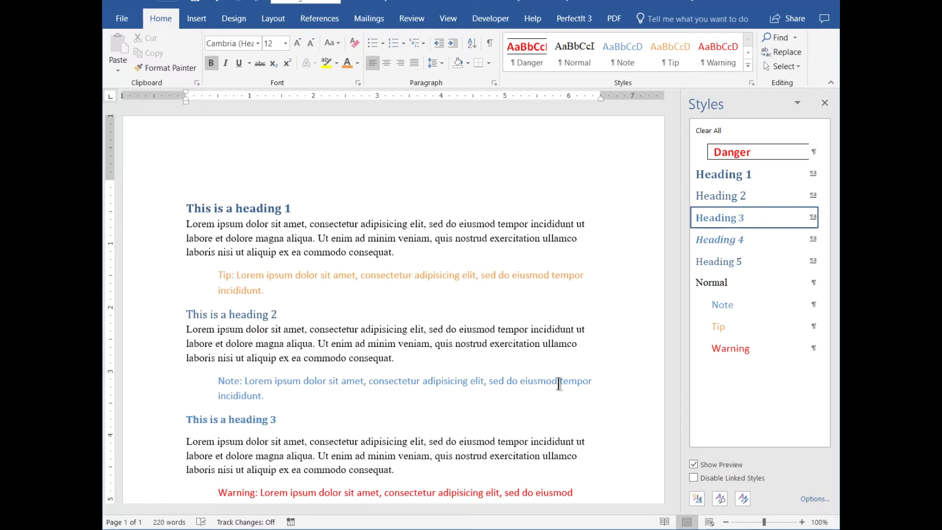
{"action": "left_click", "coordinate": [216, 215]}
Modify the Heading 1 style to use Comic Sans MS font at size 16
{"action": "left_click", "coordinate": [813, 174]}
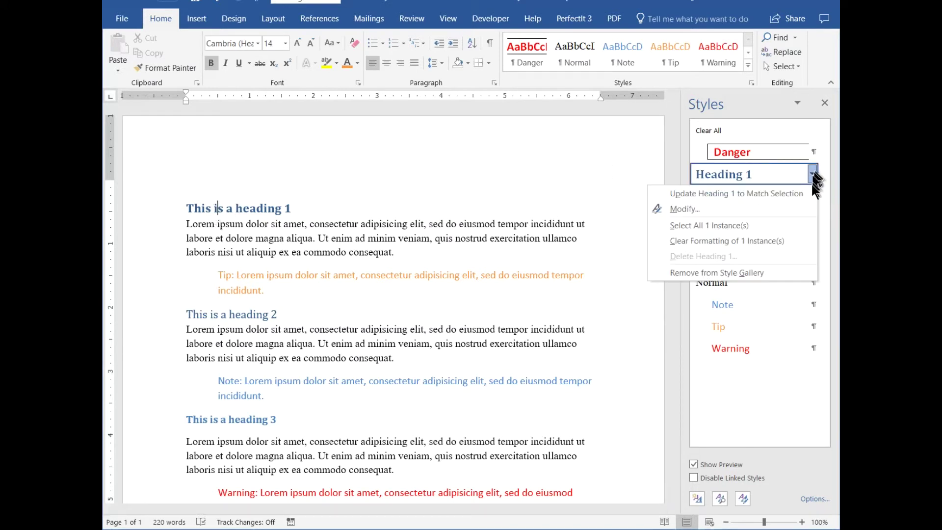
{"action": "left_click", "coordinate": [798, 210]}
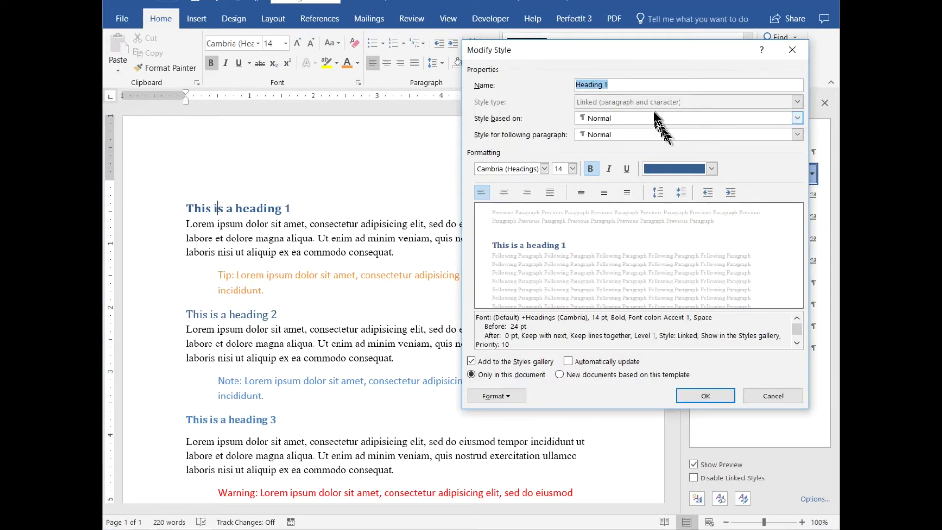
{"action": "left_click", "coordinate": [543, 169]}
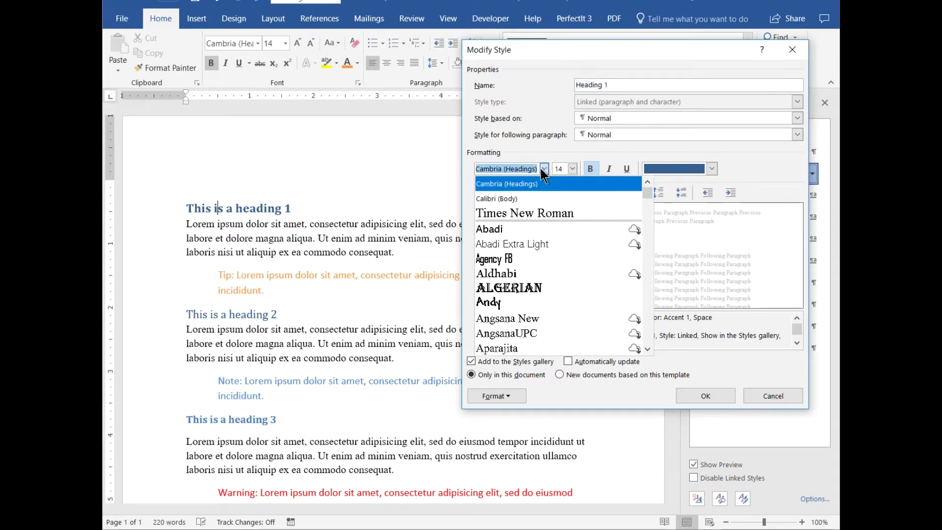
{"action": "type", "text": "Comic Sans MS"}
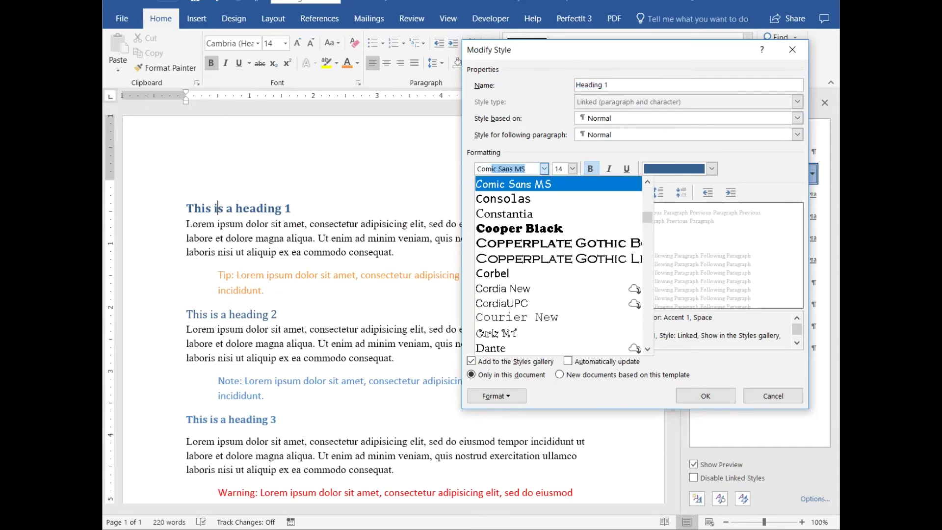
{"action": "left_click", "coordinate": [521, 186]}
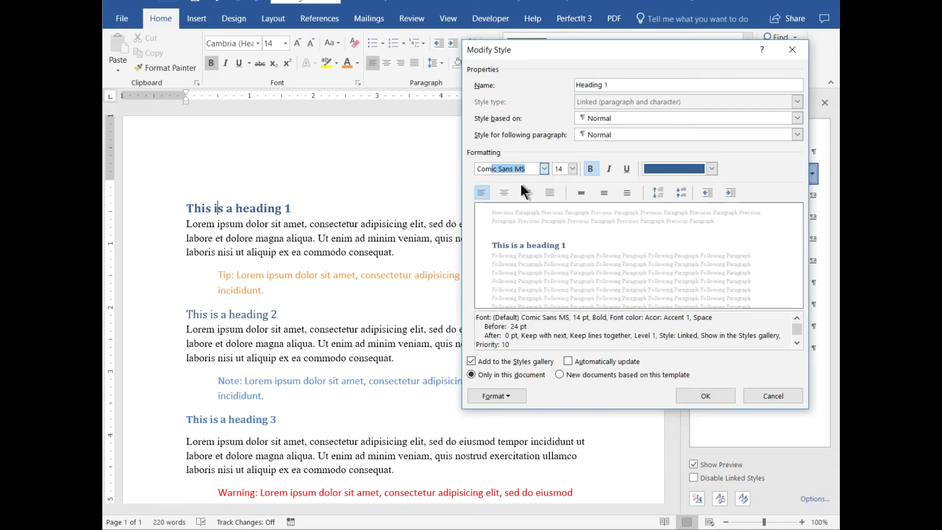
{"action": "left_click", "coordinate": [573, 169]}
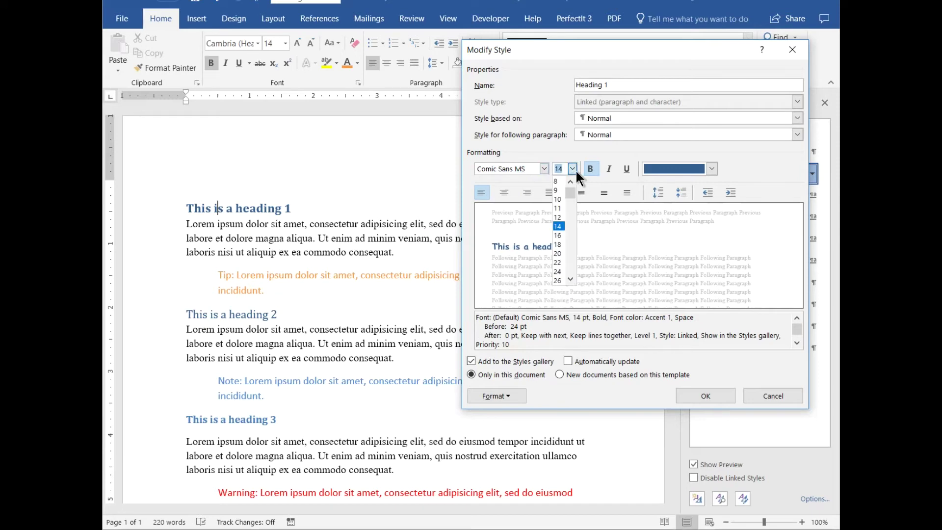
{"action": "left_click", "coordinate": [559, 235]}
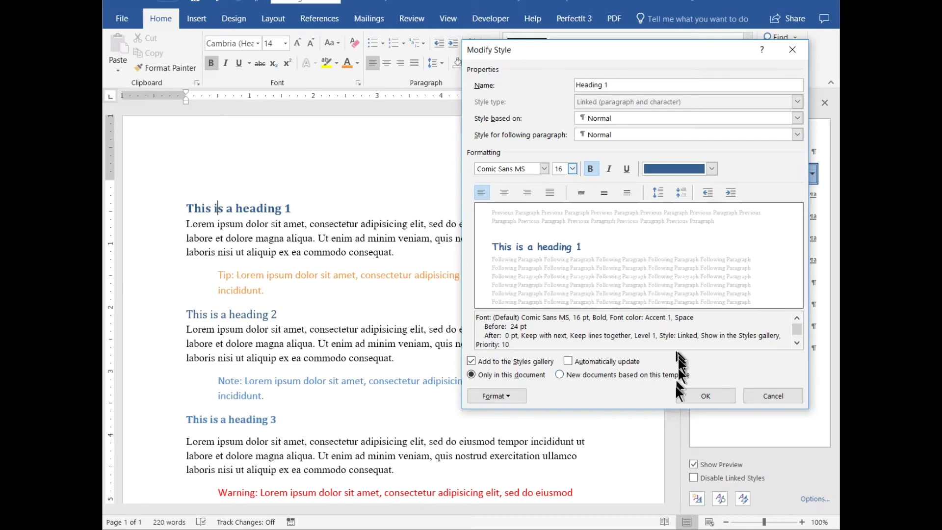
{"action": "left_click", "coordinate": [688, 401]}
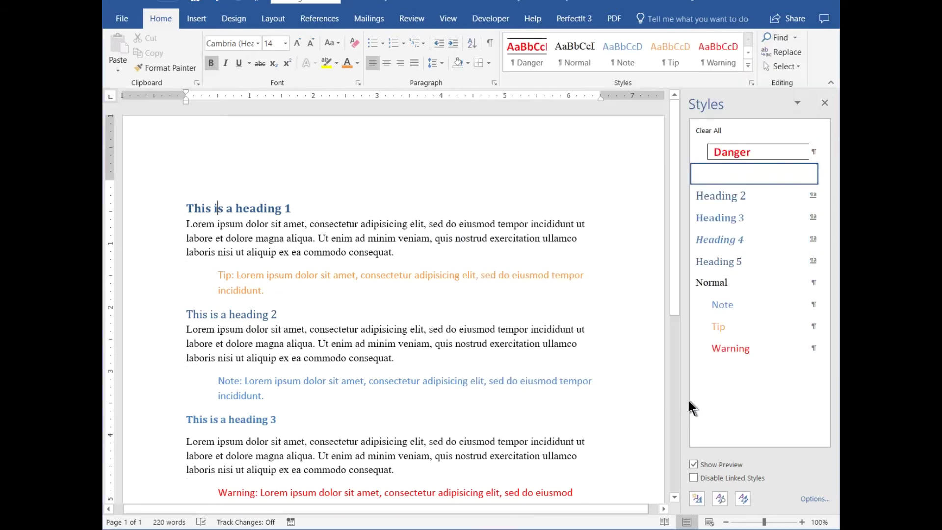